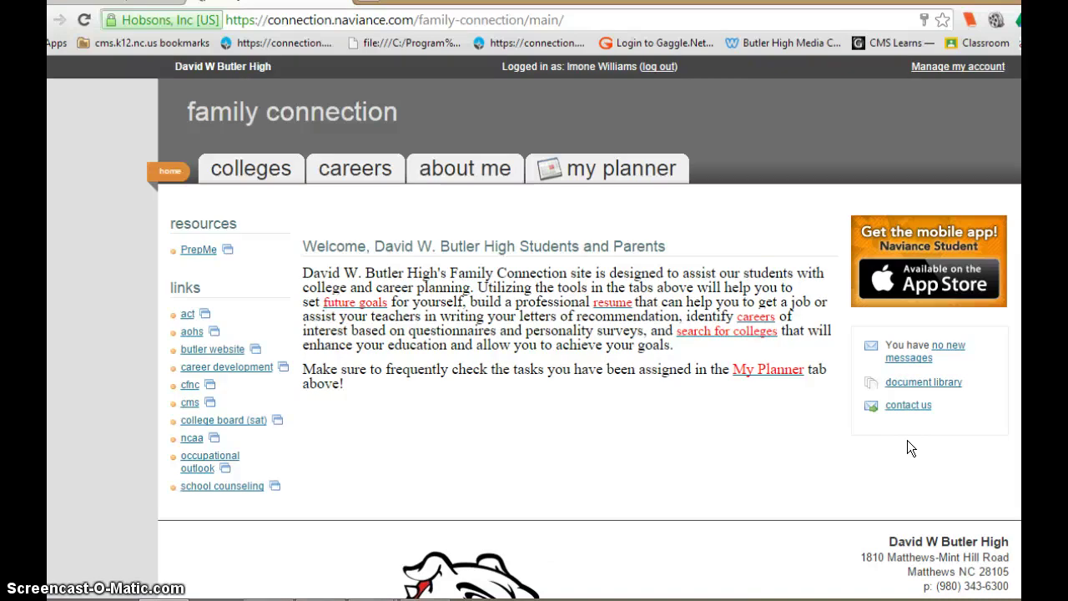
- Open the my planner page from the Family Connection home page to view its overview
click(909, 365)
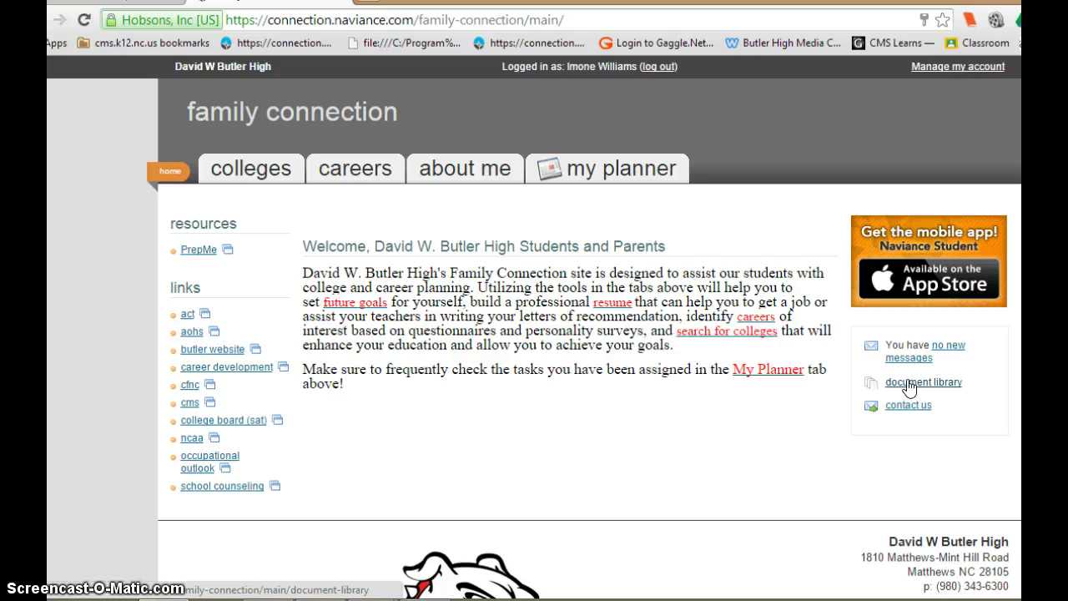
click(910, 386)
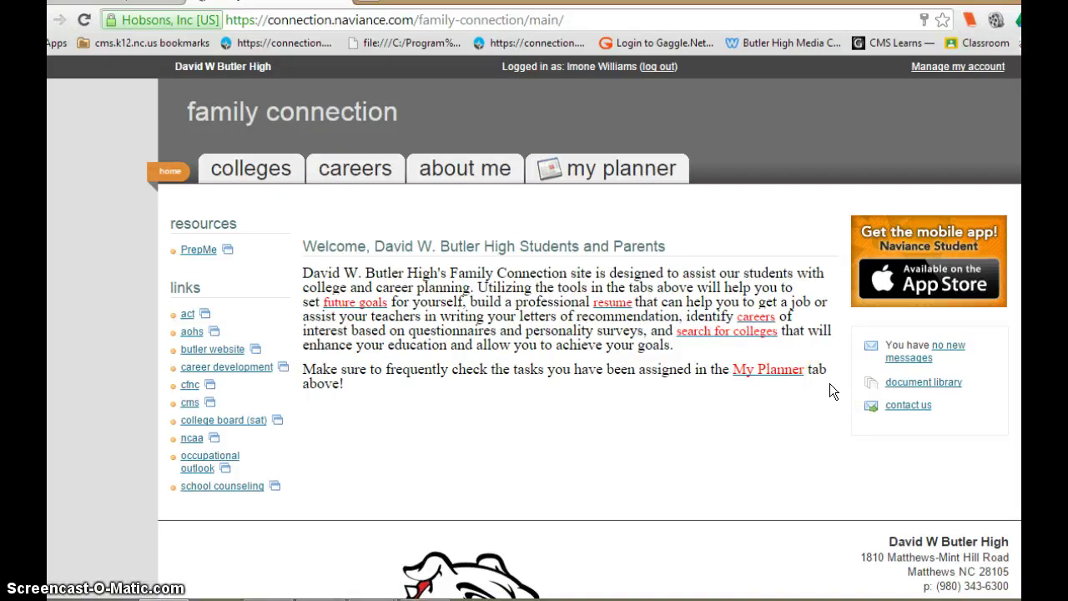
click(622, 177)
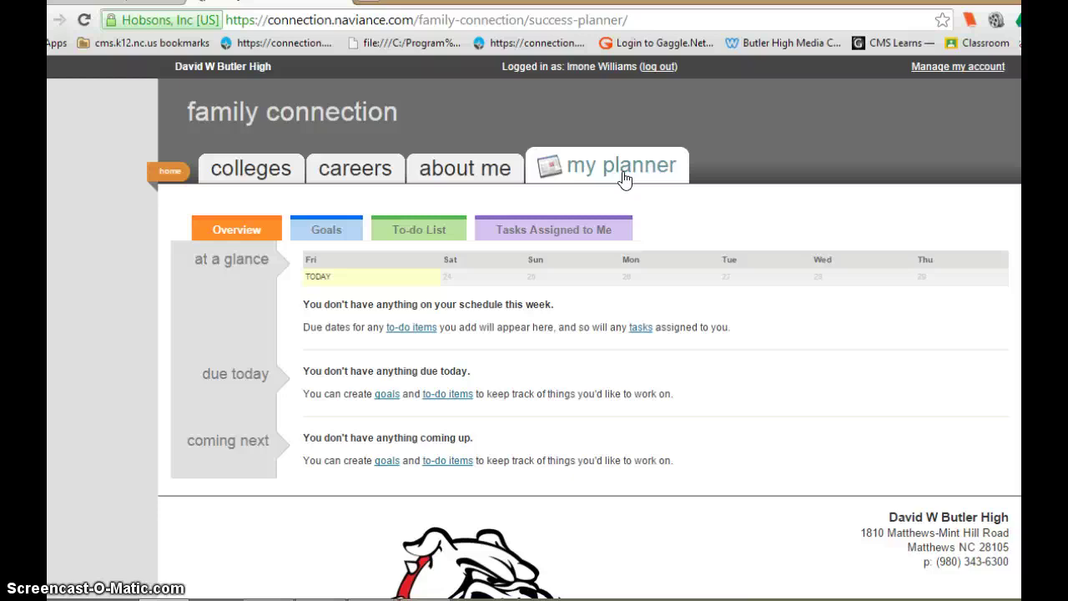
- Open the about me page and review its success plan, assessments, interesting things and official things sections
click(478, 171)
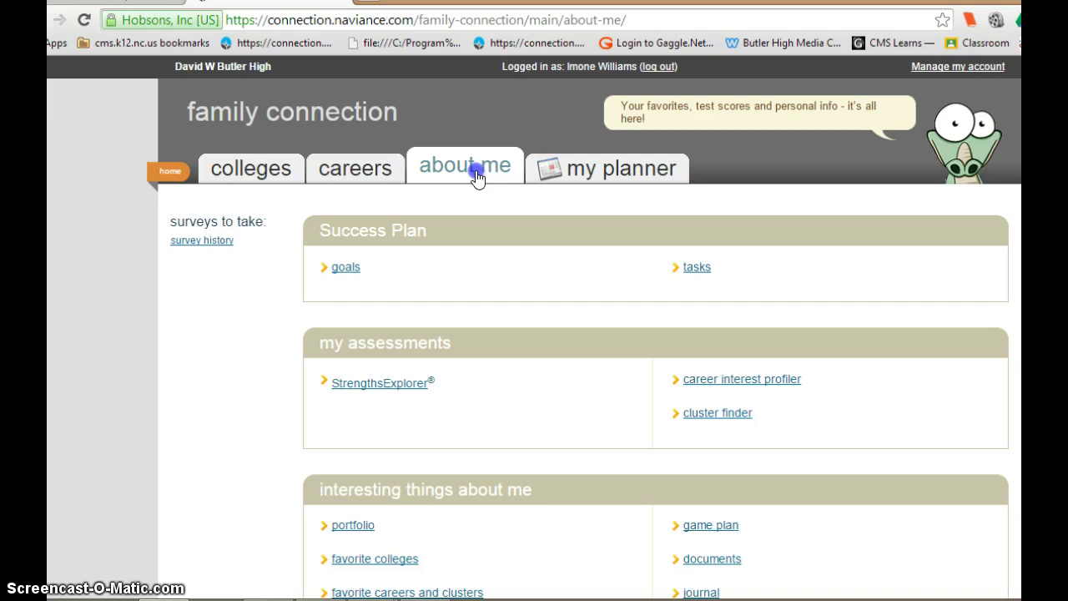
click(477, 176)
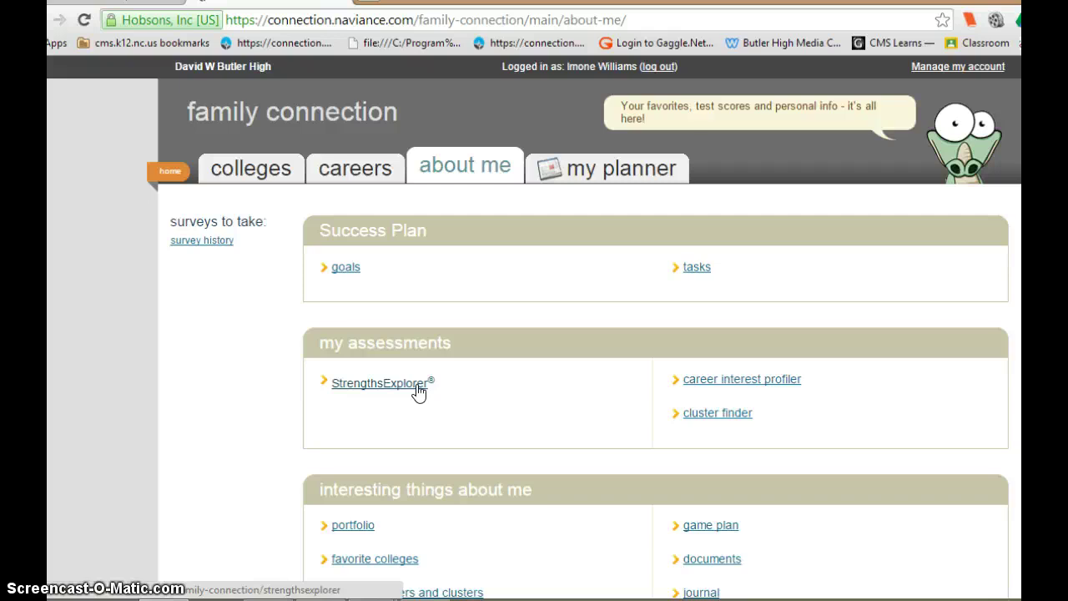
click(465, 391)
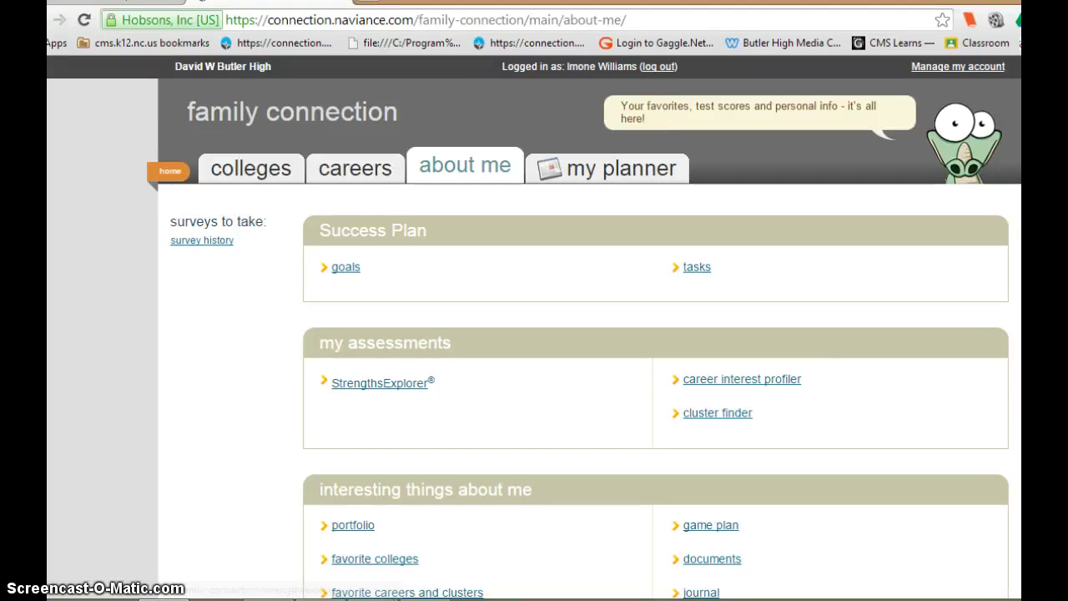
scroll(534, 326, down, 2)
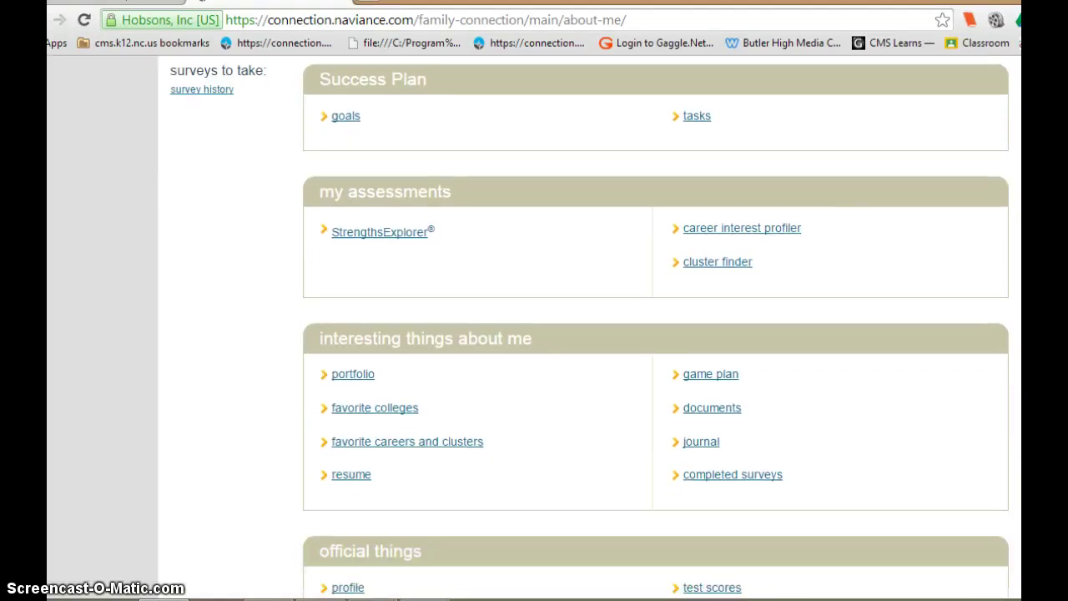
scroll(590, 324, down, 2)
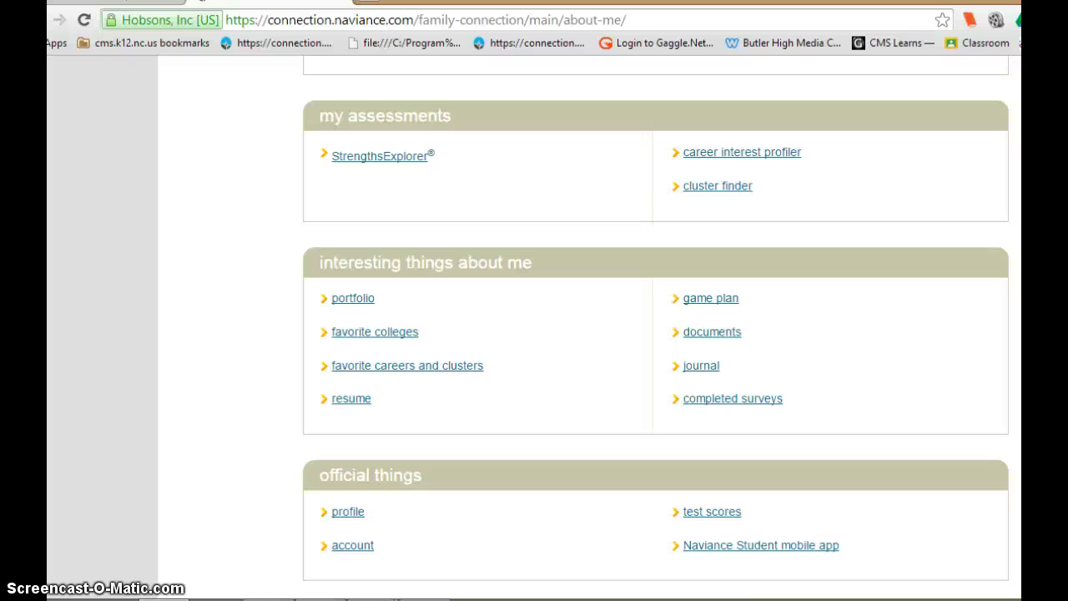
scroll(584, 334, up, 3)
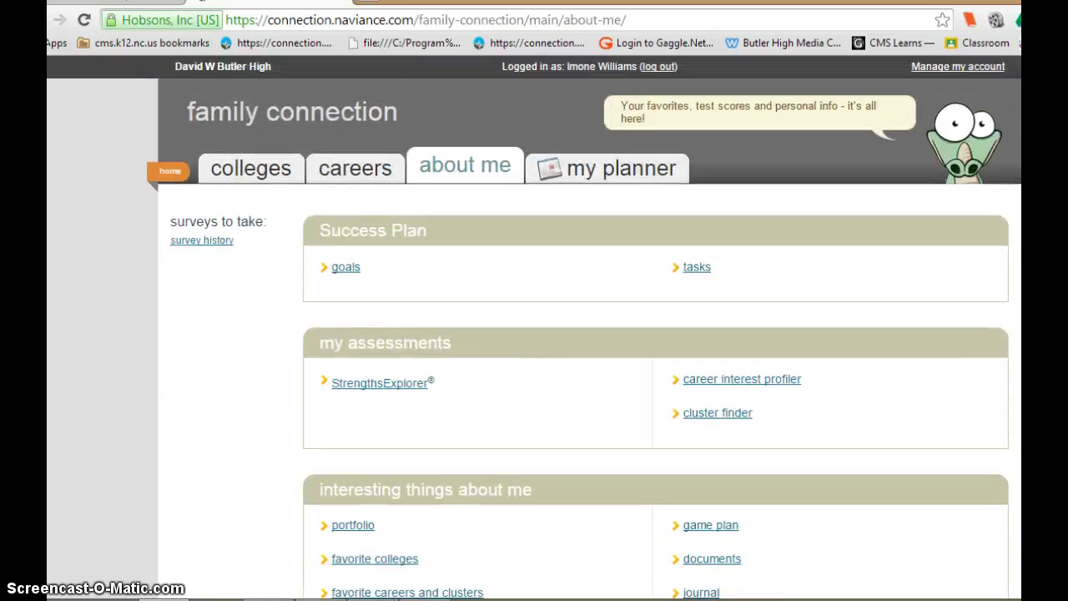
- Open the careers page and look over its career exploration, interests and Roadtrip Nation interview archive sections
click(354, 172)
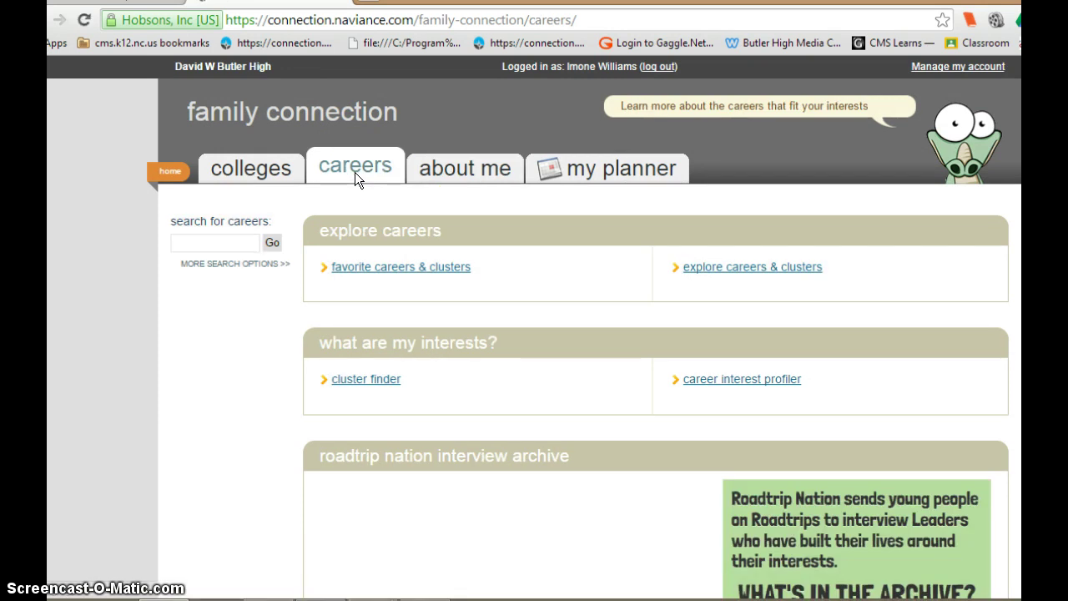
click(186, 236)
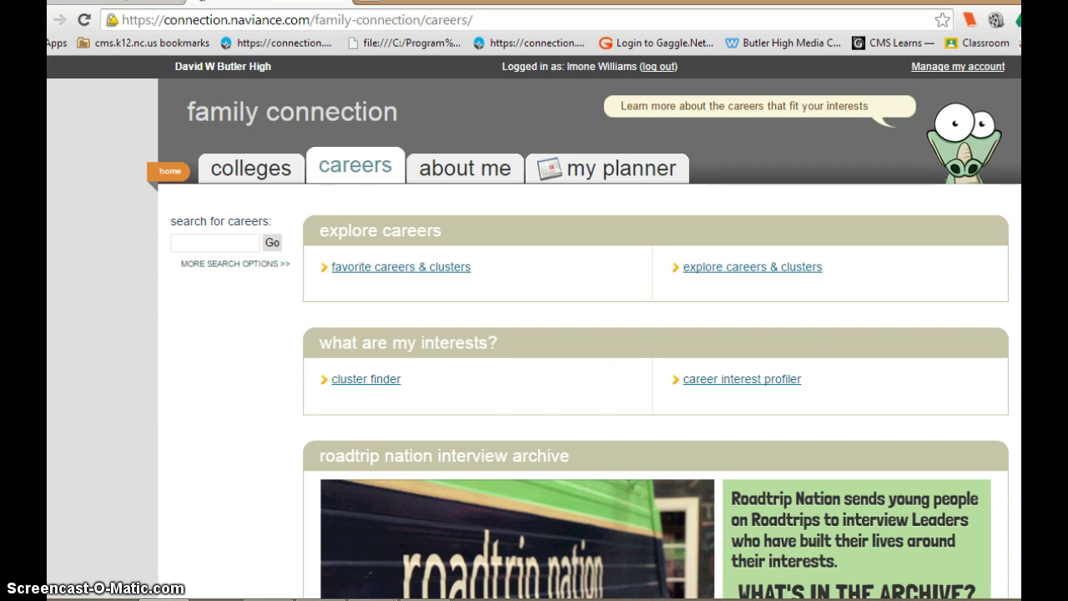
scroll(534, 334, down, 3)
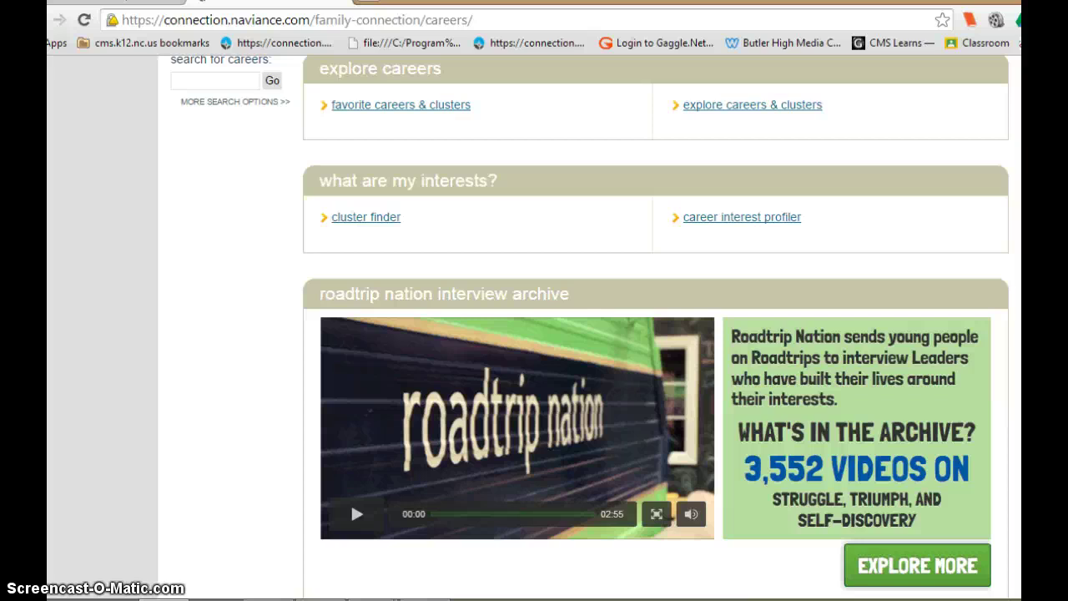
scroll(351, 507, up, 2)
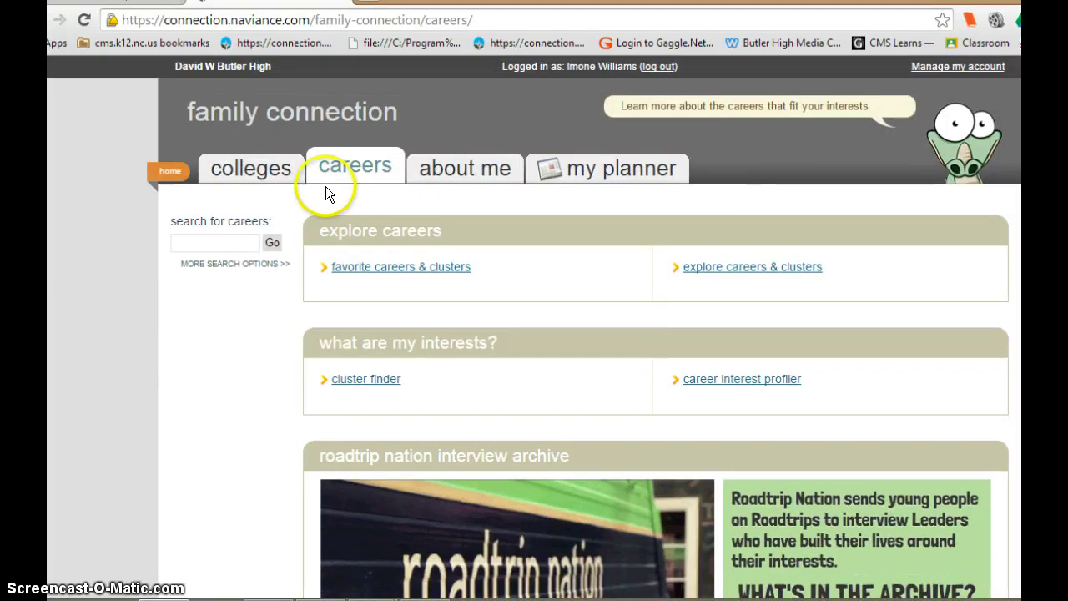
- Open the college lookup from the colleges page and look up colleges in the state of North Carolina
click(255, 166)
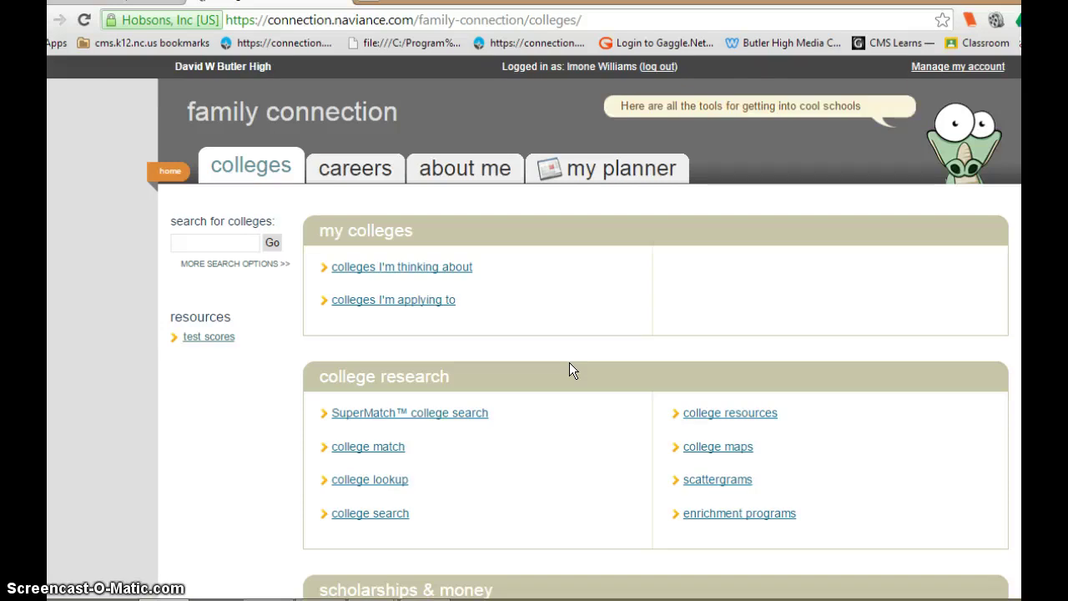
scroll(570, 364, down, 1)
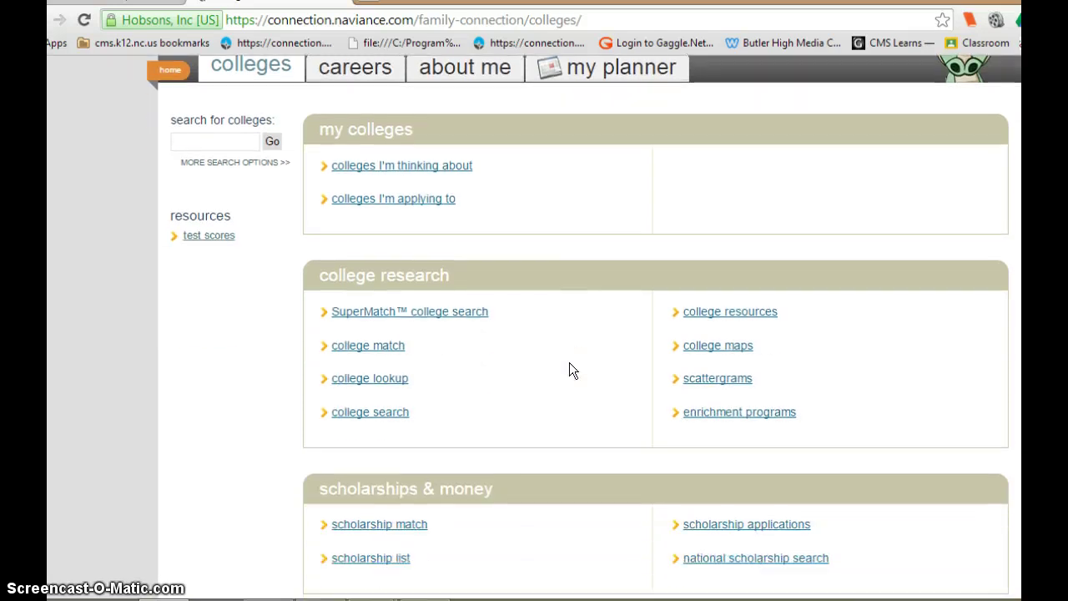
click(370, 379)
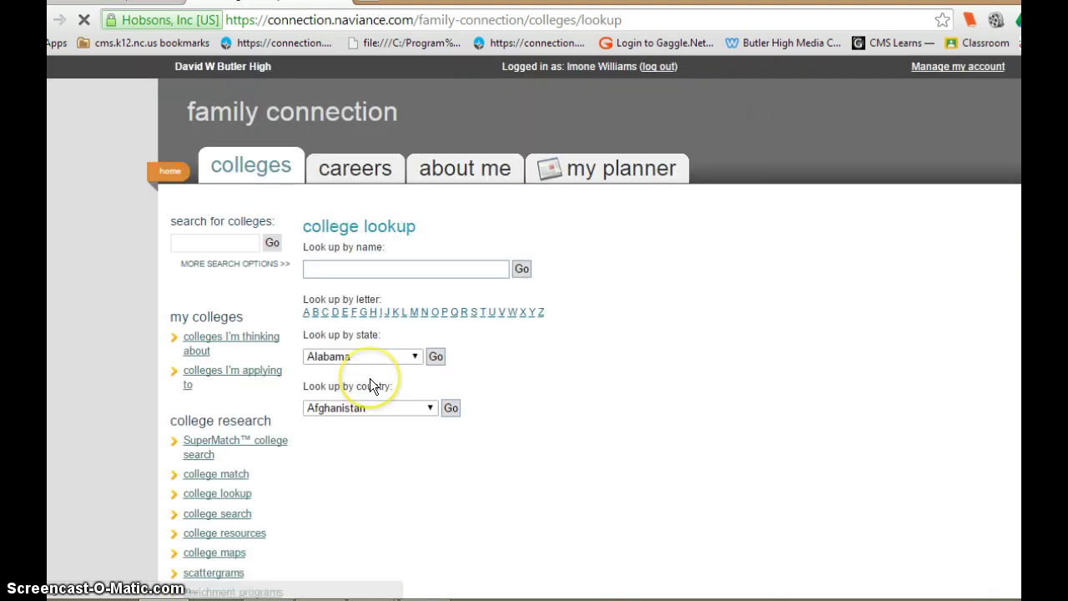
click(399, 357)
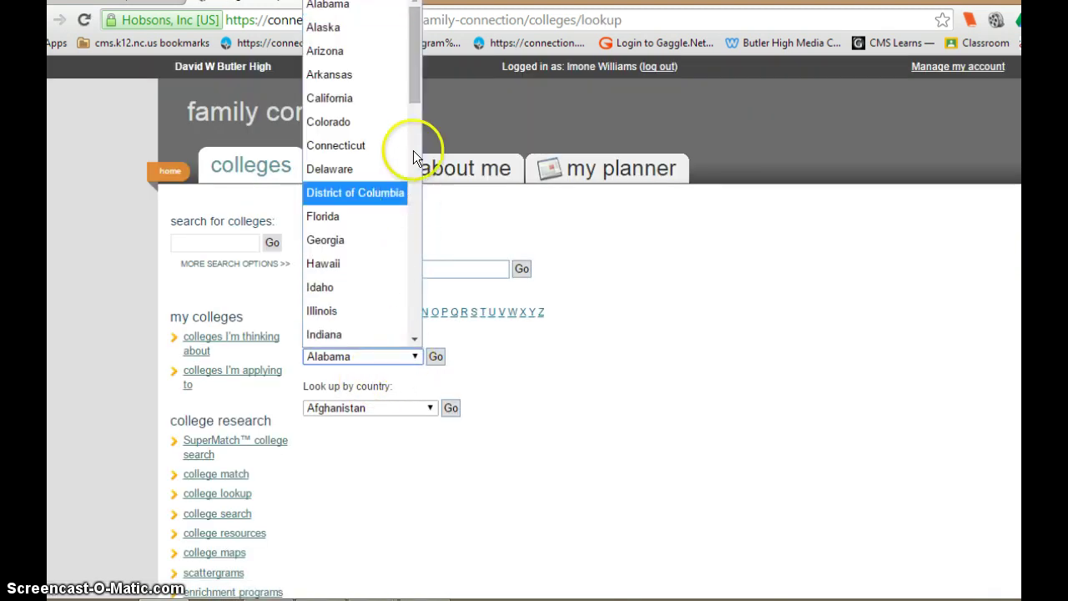
drag(411, 66, 424, 223)
click(386, 179)
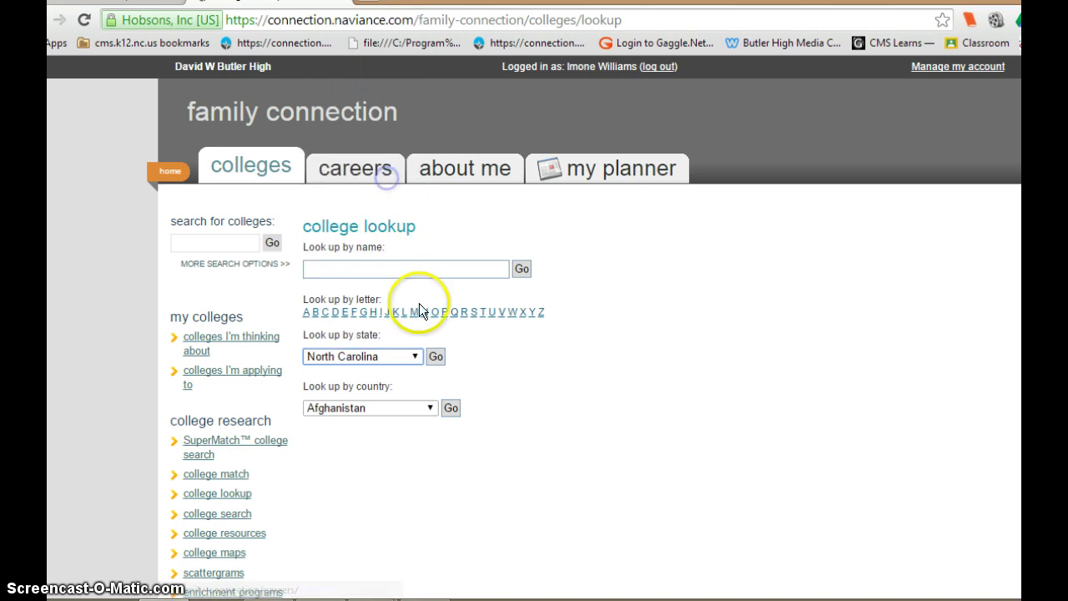
click(434, 357)
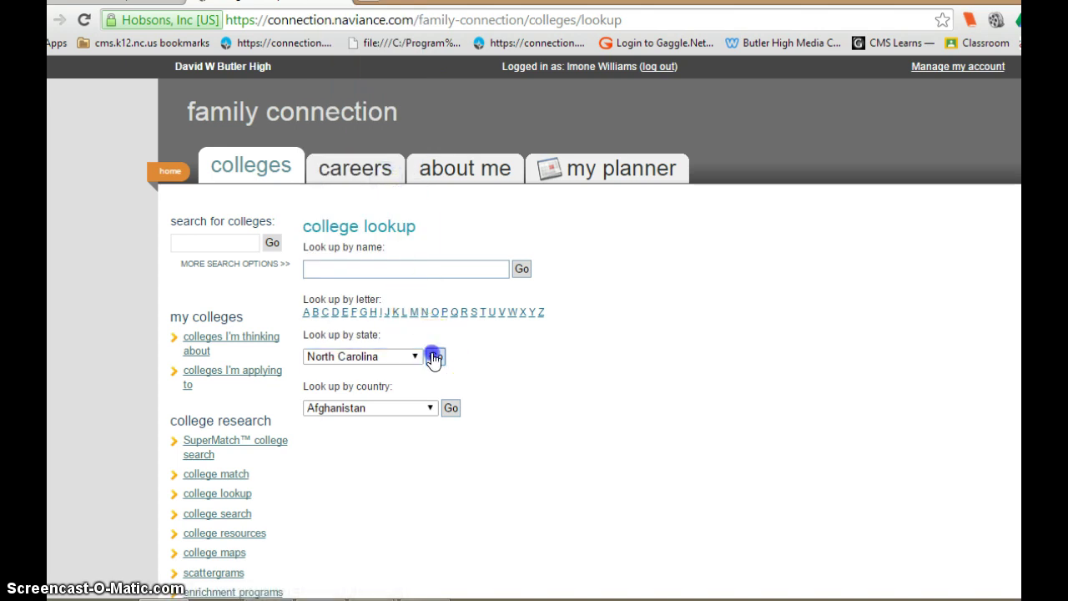
click(433, 357)
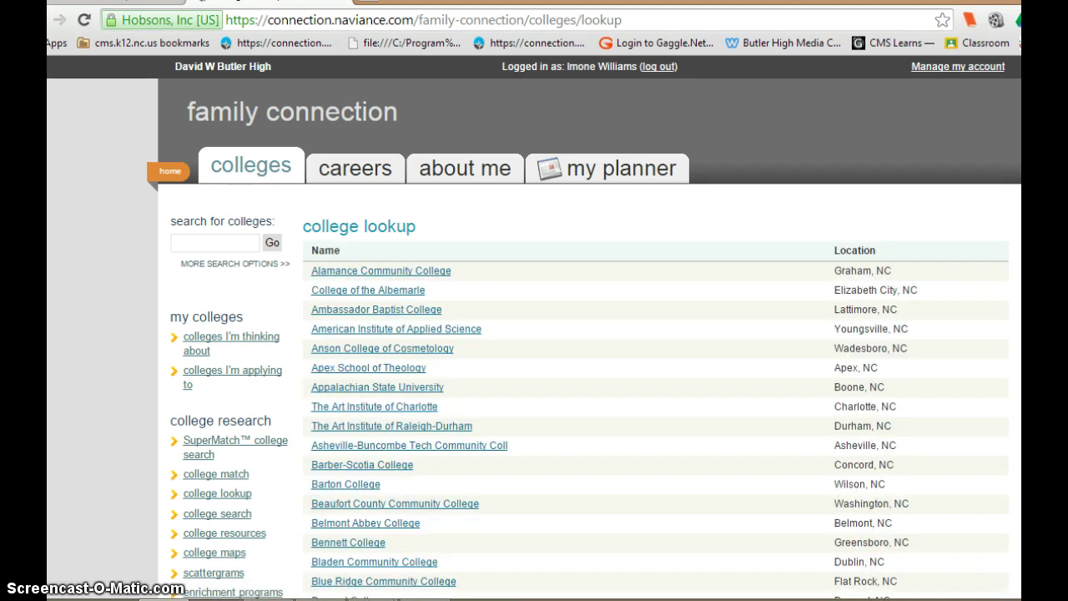
- Open Central Piedmont Community College from the lookup list and review its general information, deadlines and addresses
scroll(535, 334, down, 7)
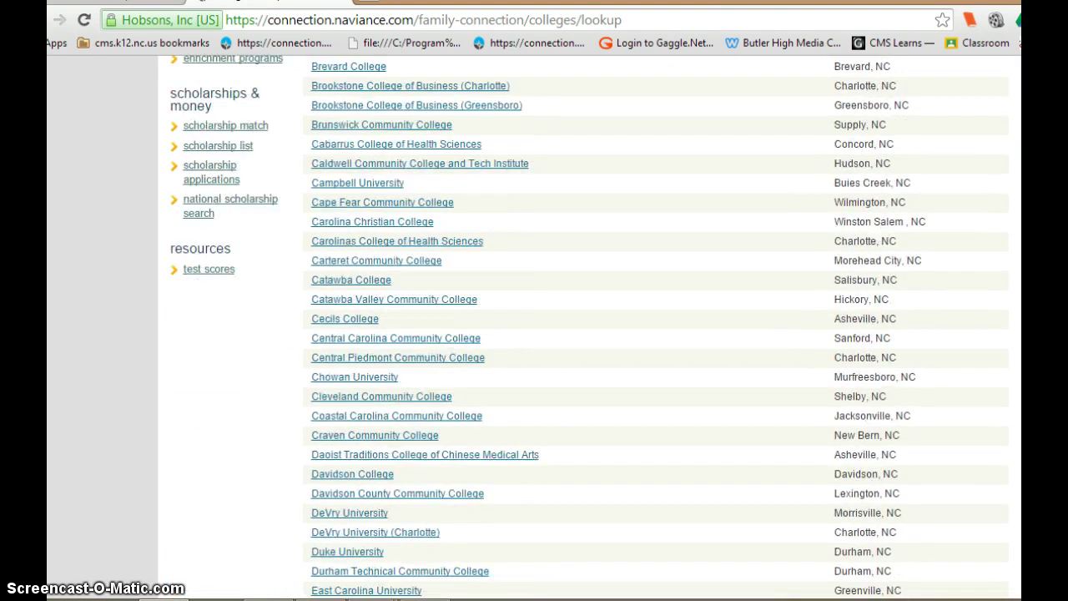
scroll(449, 213, down, 3)
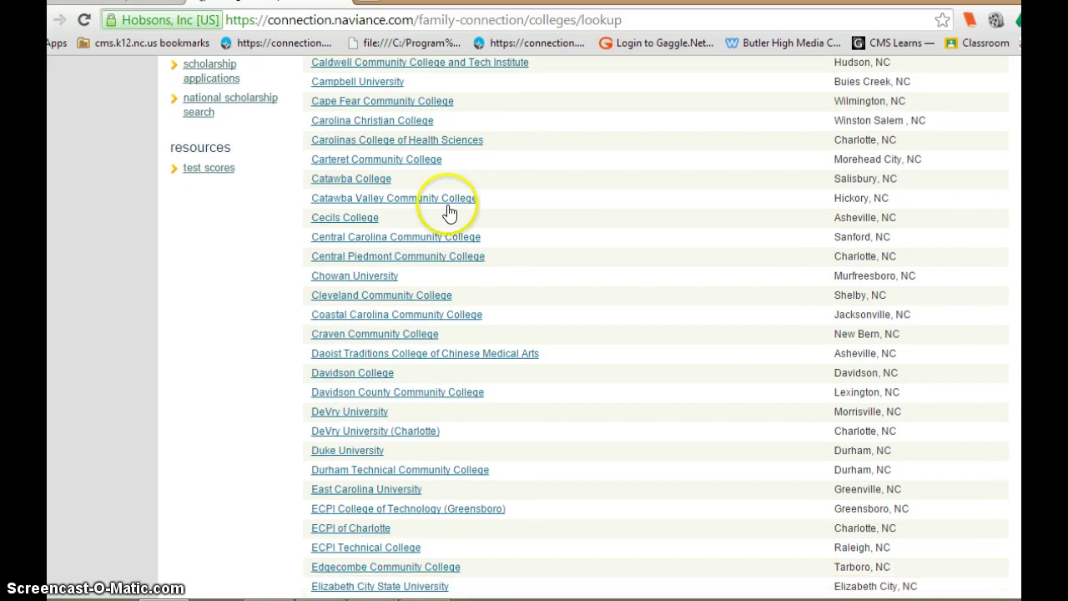
click(461, 259)
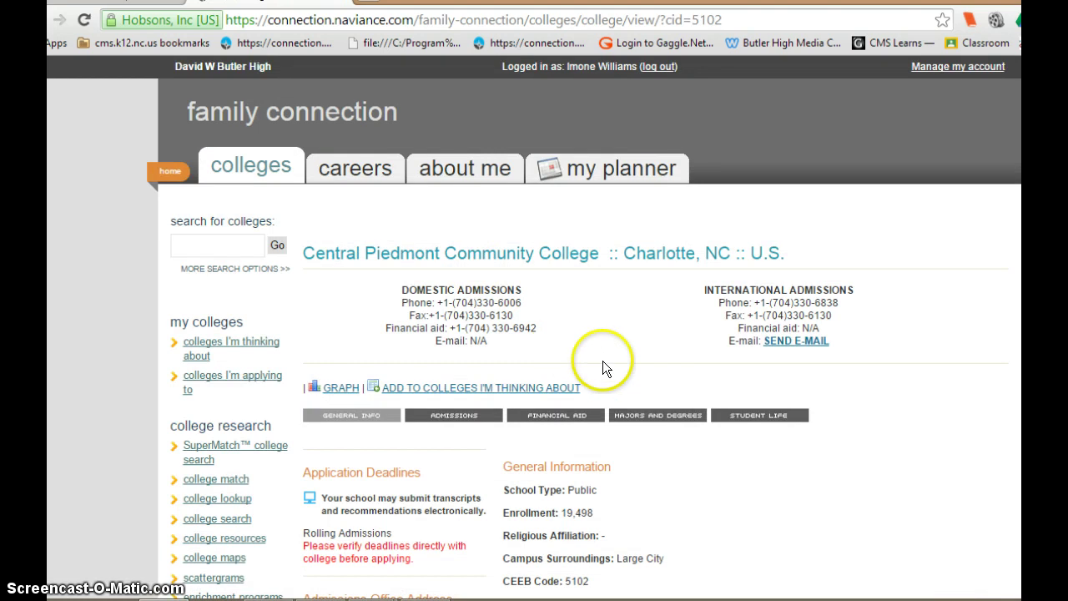
scroll(535, 334, down, 3)
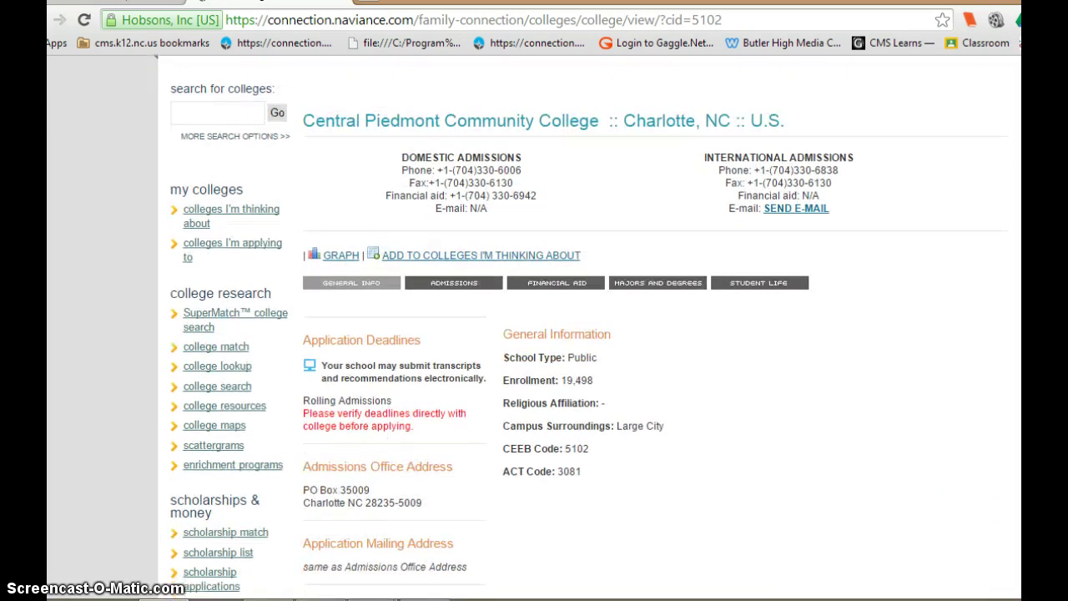
scroll(534, 328, down, 2)
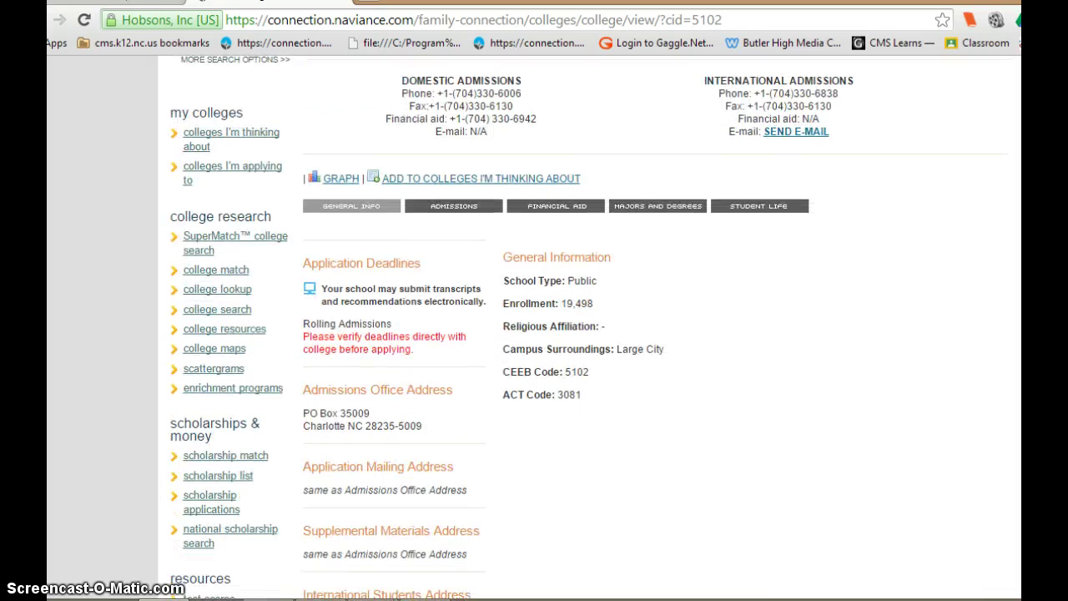
scroll(534, 328, down, 1)
scroll(589, 327, down, 1)
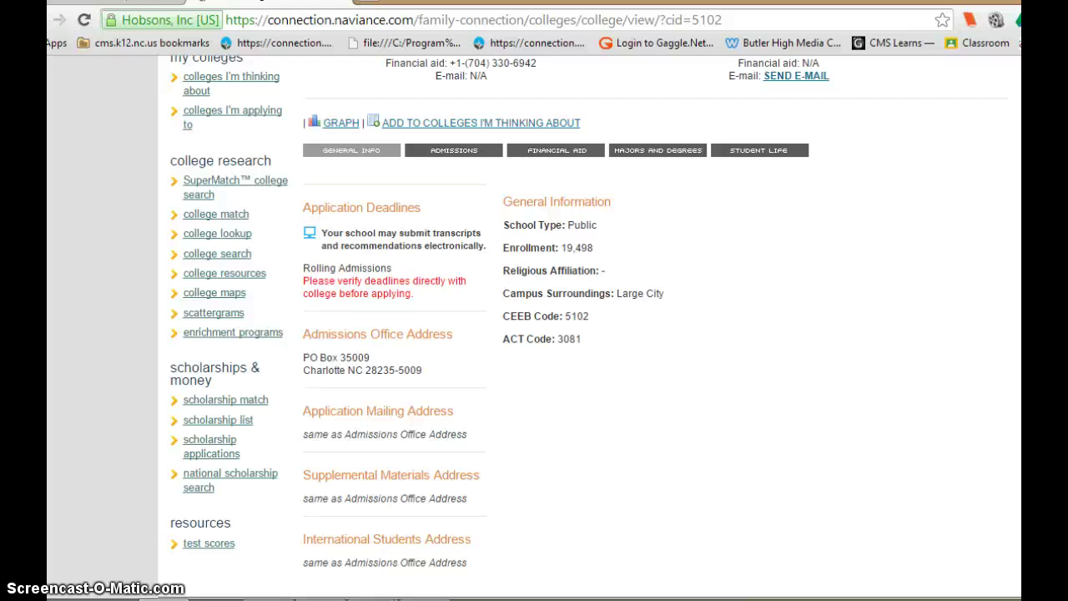
scroll(803, 398, up, 3)
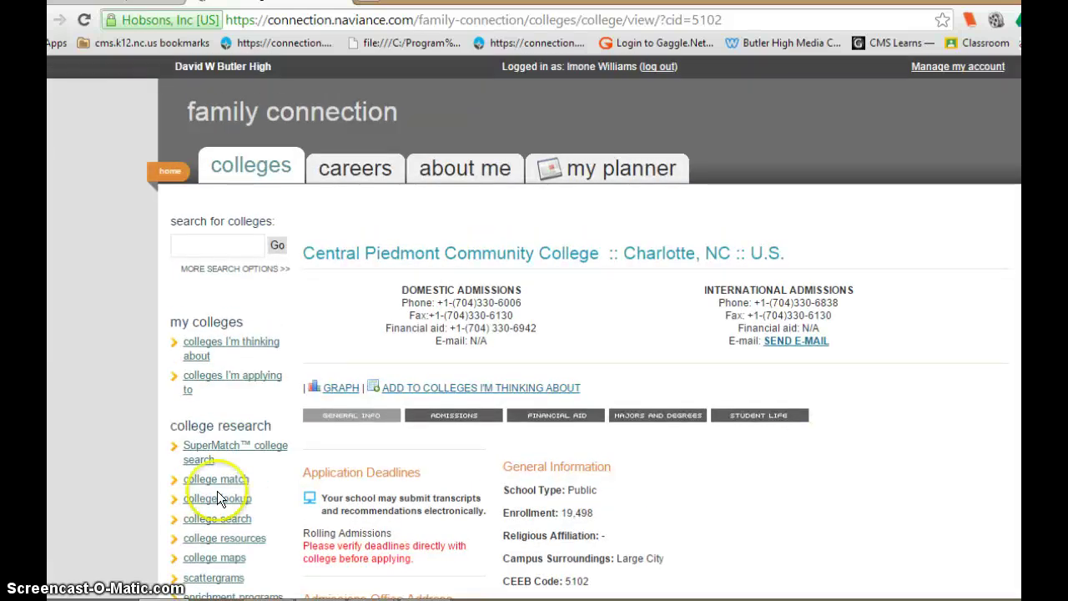
- Open the SuperMatch college search and add North Dakota and North Carolina as desired school locations
click(222, 448)
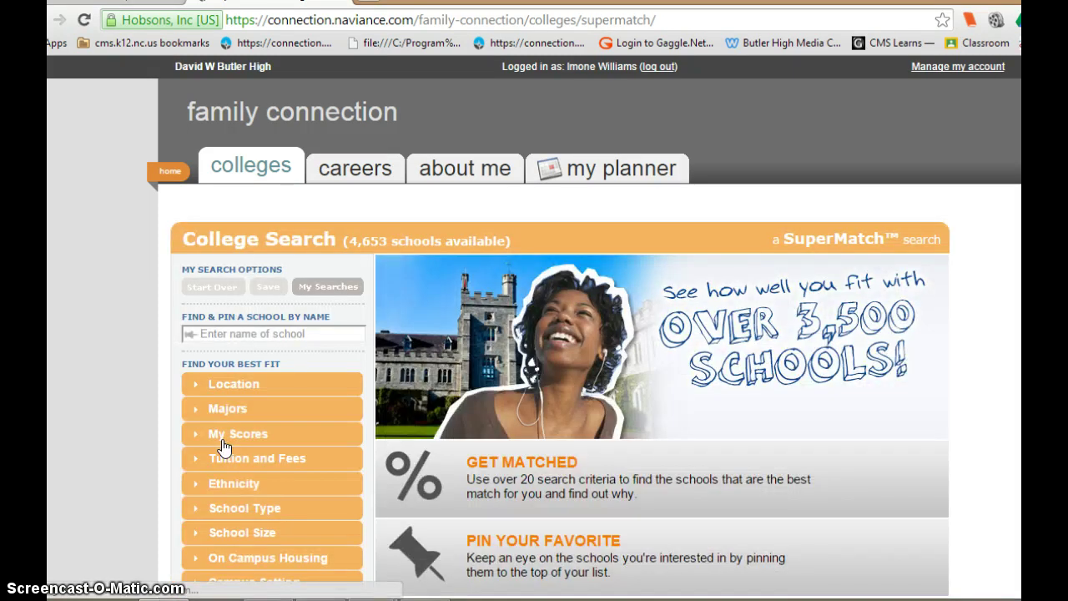
scroll(534, 334, down, 3)
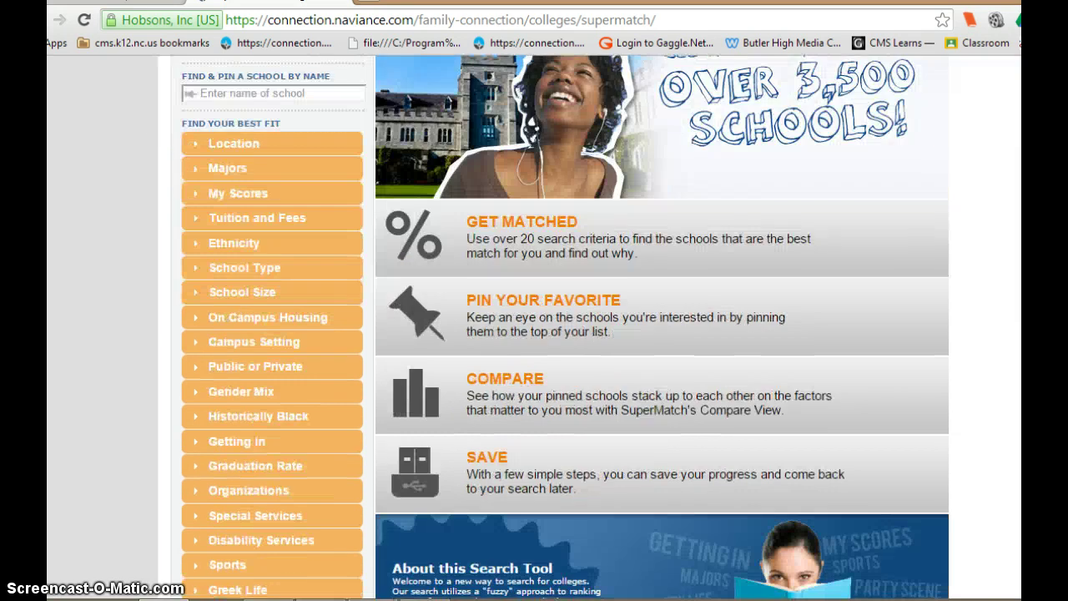
click(244, 143)
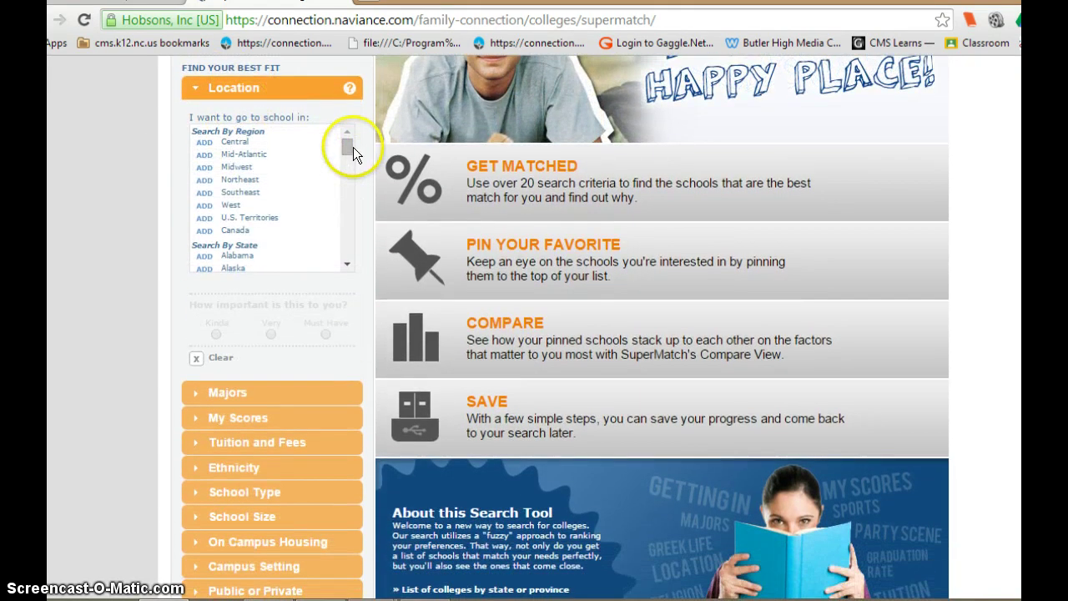
drag(348, 148, 345, 208)
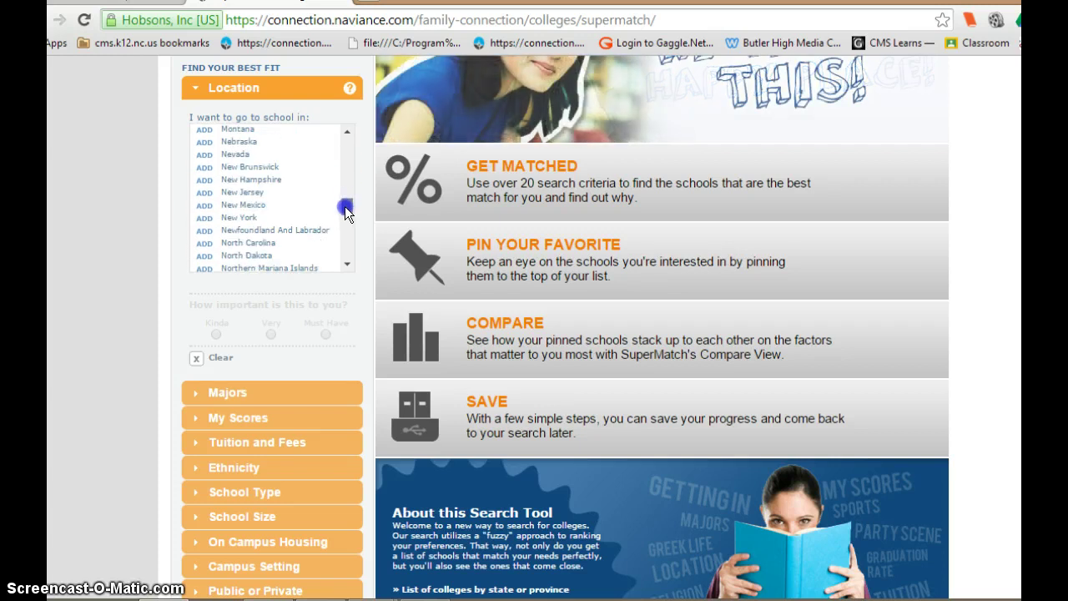
click(315, 258)
click(312, 243)
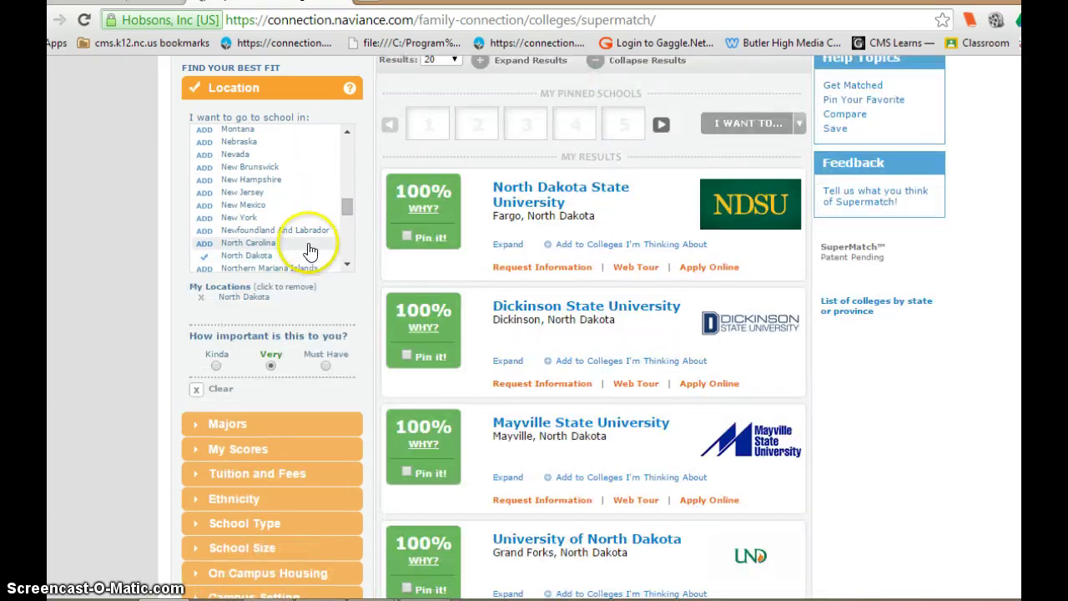
- Add a school size criterion of Small (2,001 to 7,000 students) to the SuperMatch search
scroll(584, 334, down, 4)
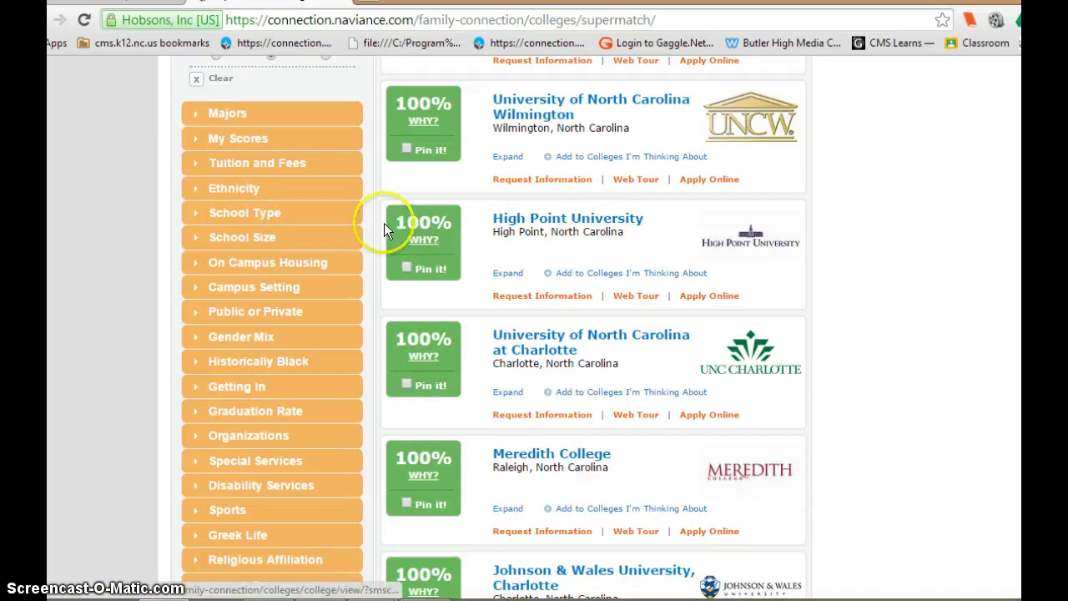
click(196, 242)
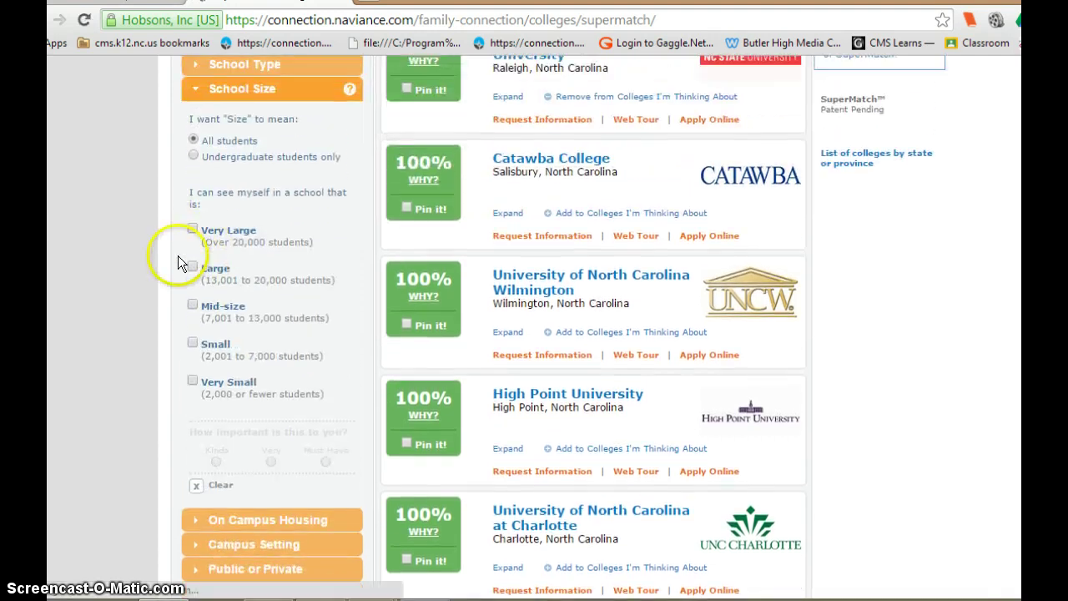
click(193, 344)
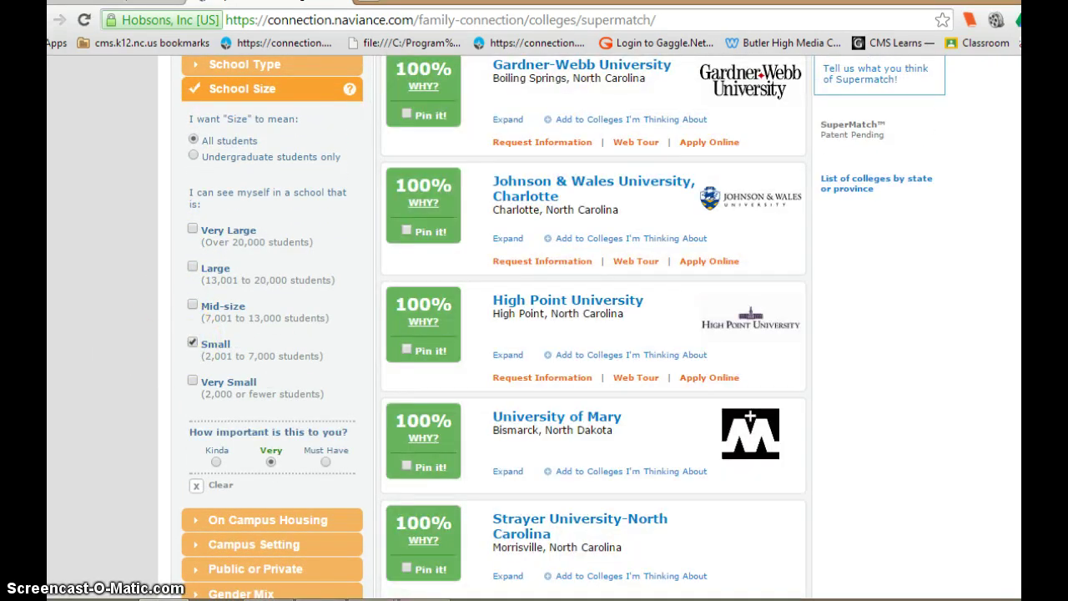
- Add a Public school preference to the SuperMatch criteria and look through the matching colleges
scroll(407, 223, down, 5)
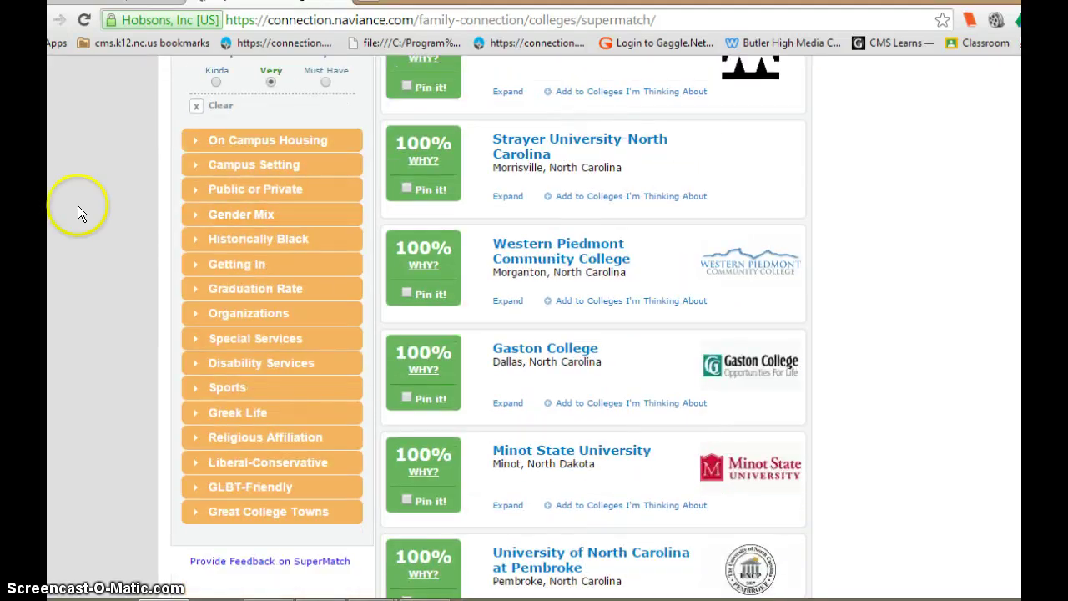
click(197, 191)
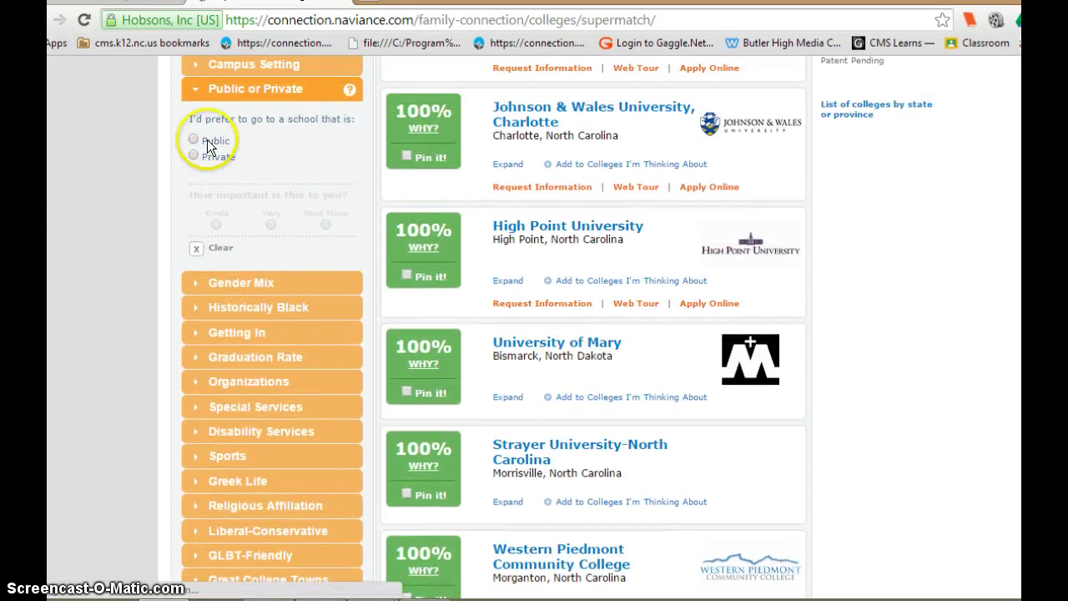
click(193, 140)
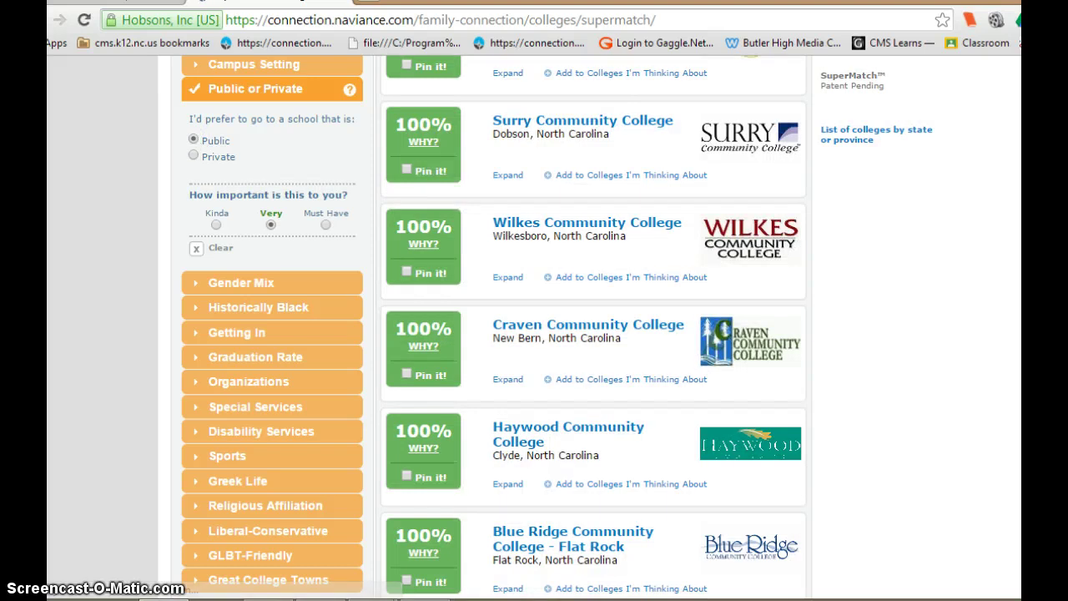
scroll(493, 334, down, 6)
scroll(493, 334, up, 8)
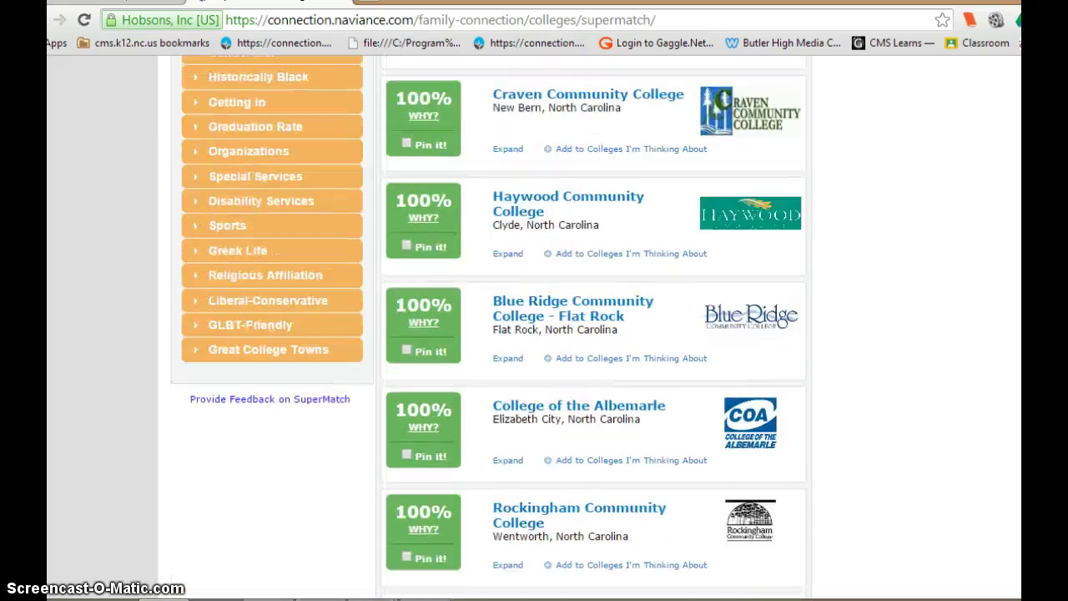
scroll(465, 203, up, 1)
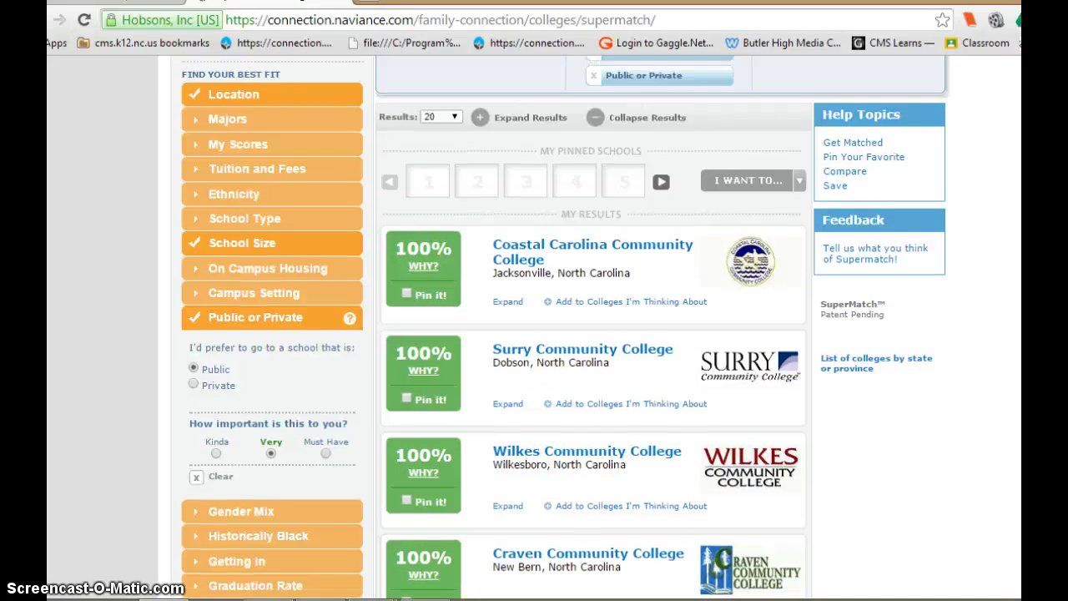
- Pin Coastal Carolina Community College and Surry Community College from the results and open the comparison of pinned schools
click(404, 292)
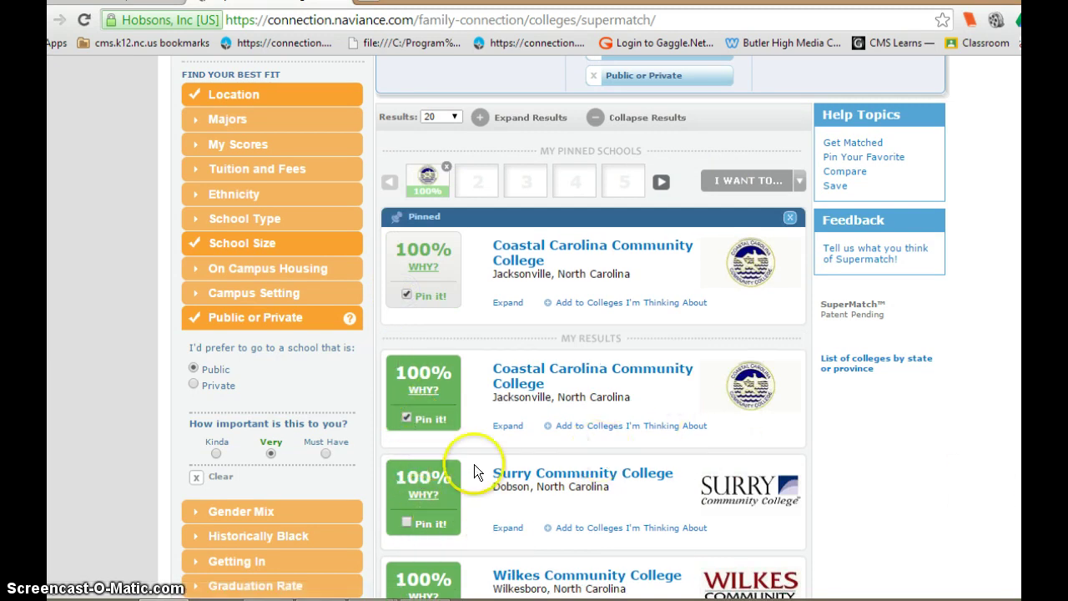
click(405, 522)
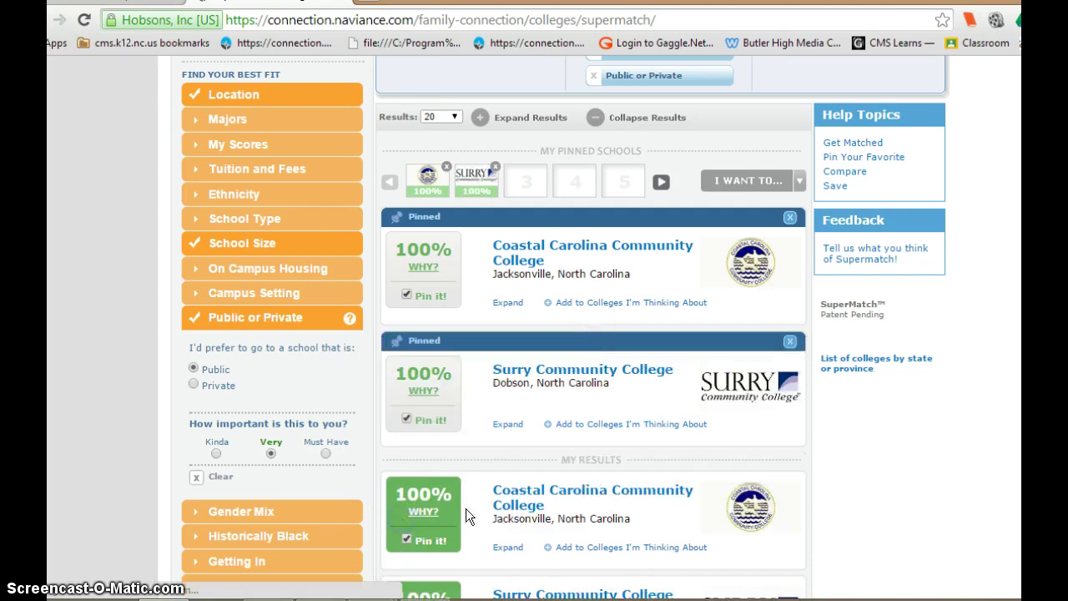
click(747, 181)
click(731, 205)
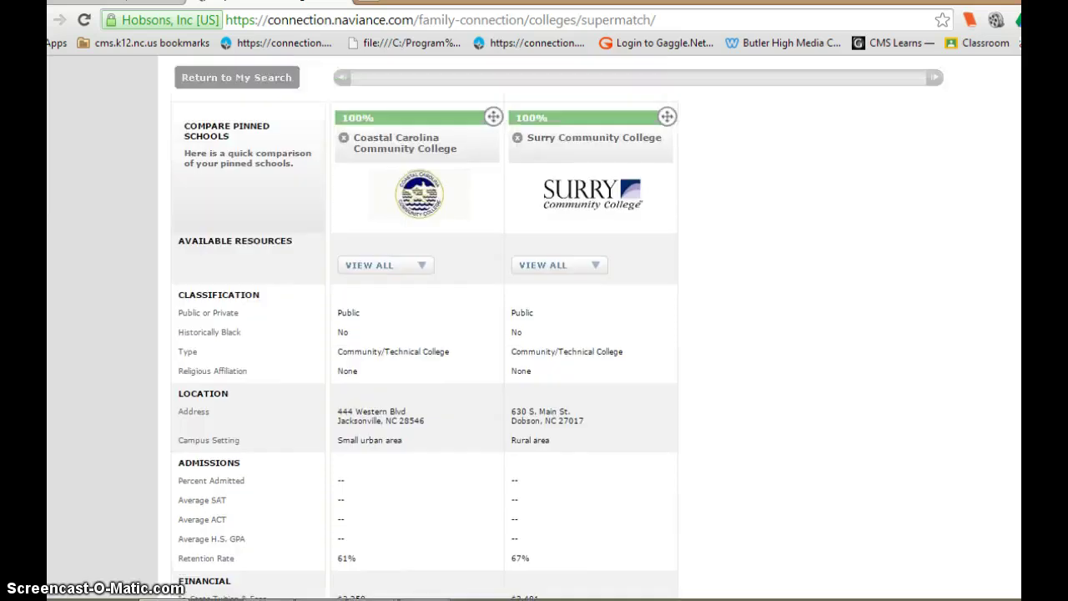
- Examine the side-by-side comparison of the two pinned colleges, from classification and admissions through costs, student body, academics, athletics and services
scroll(508, 334, down, 1)
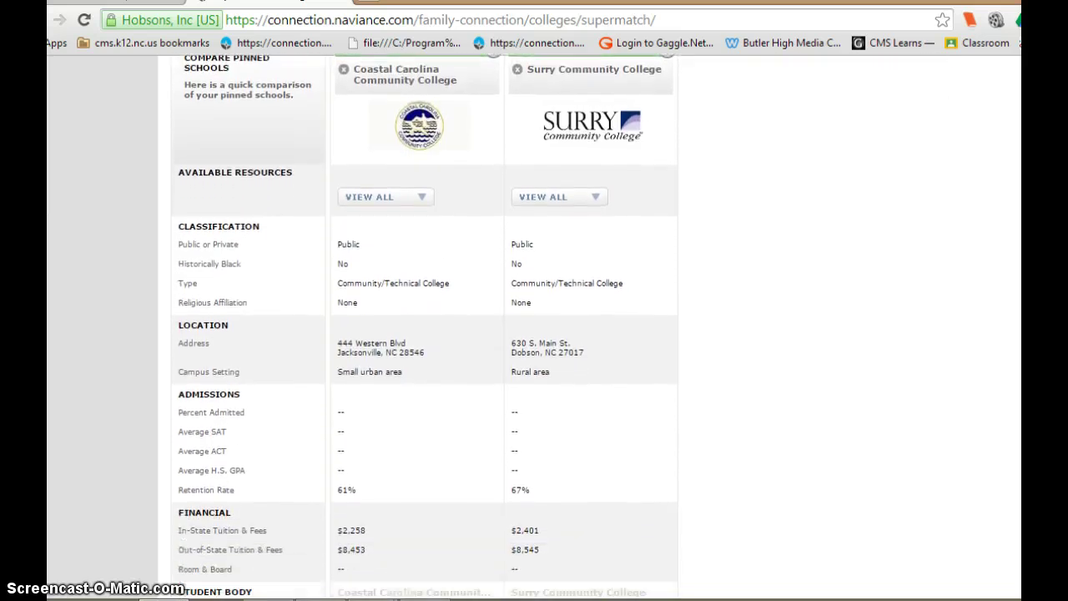
scroll(424, 326, down, 1)
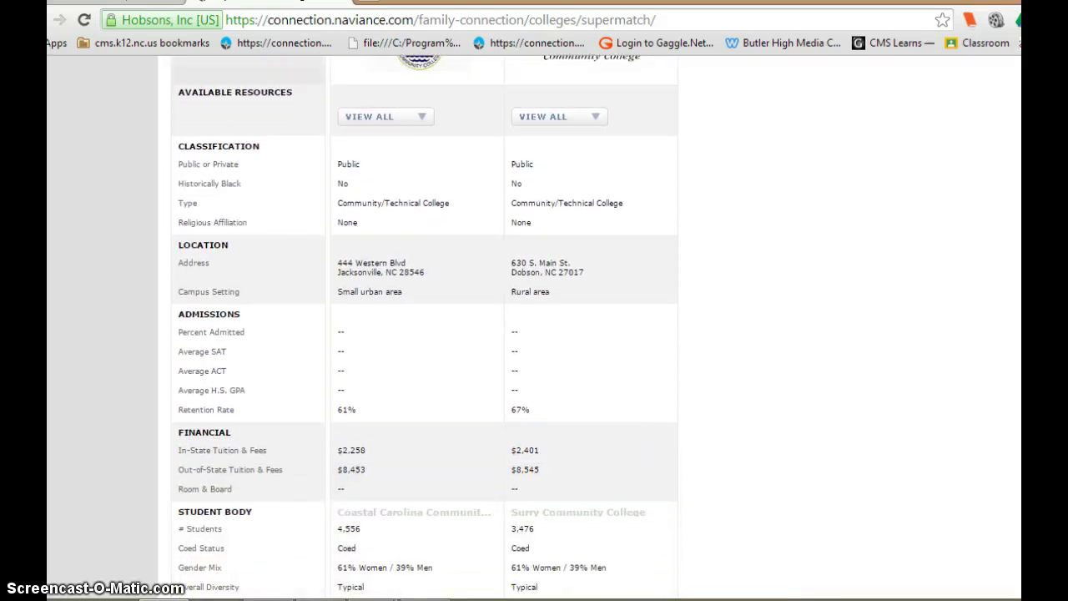
scroll(424, 326, down, 2)
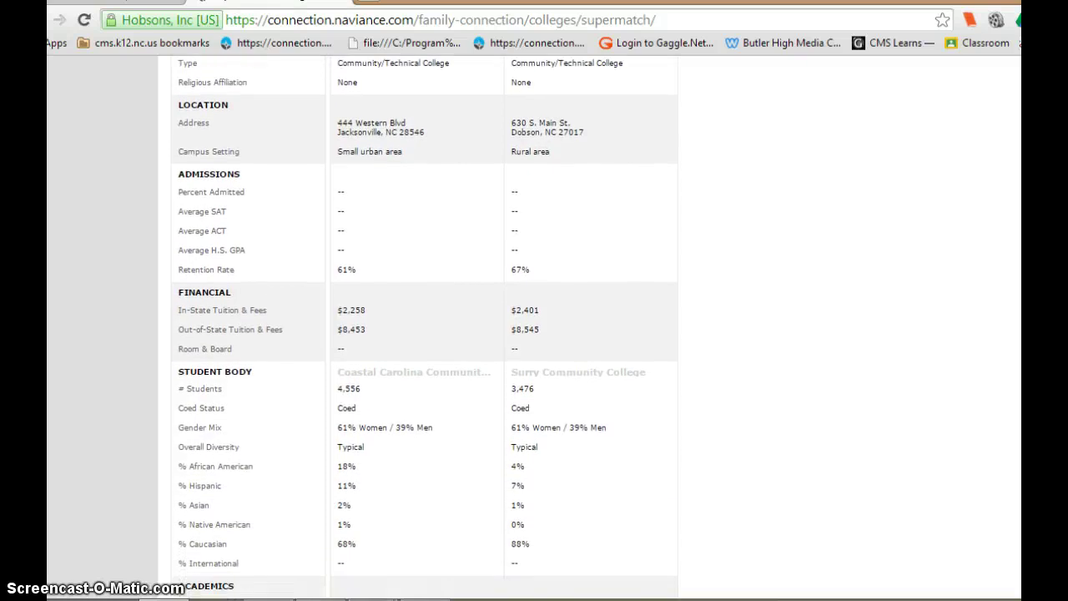
scroll(424, 326, down, 1)
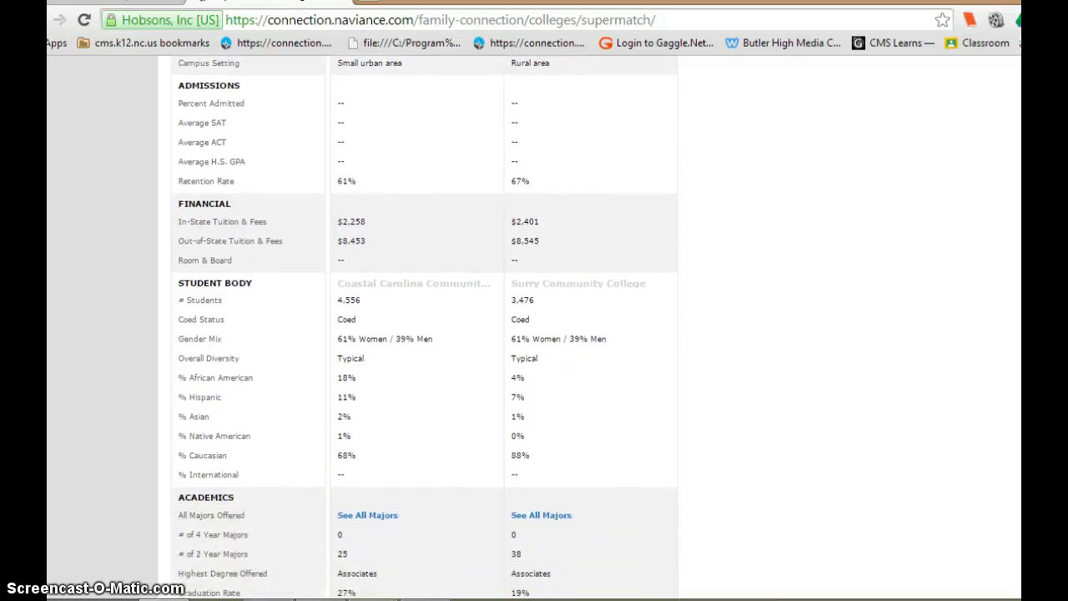
scroll(424, 326, down, 1)
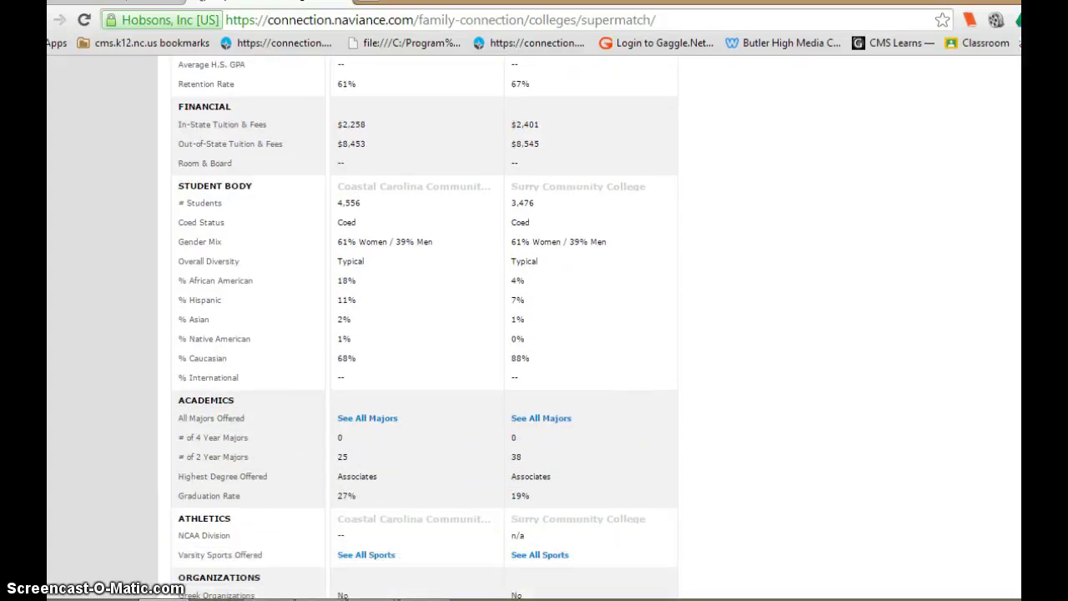
scroll(424, 326, down, 1)
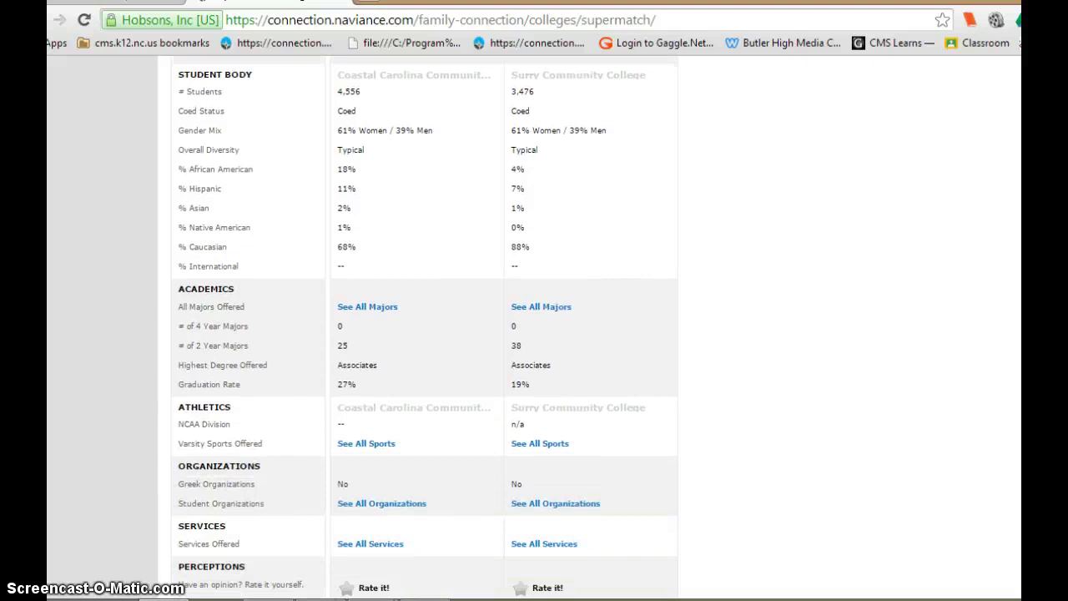
scroll(424, 326, down, 2)
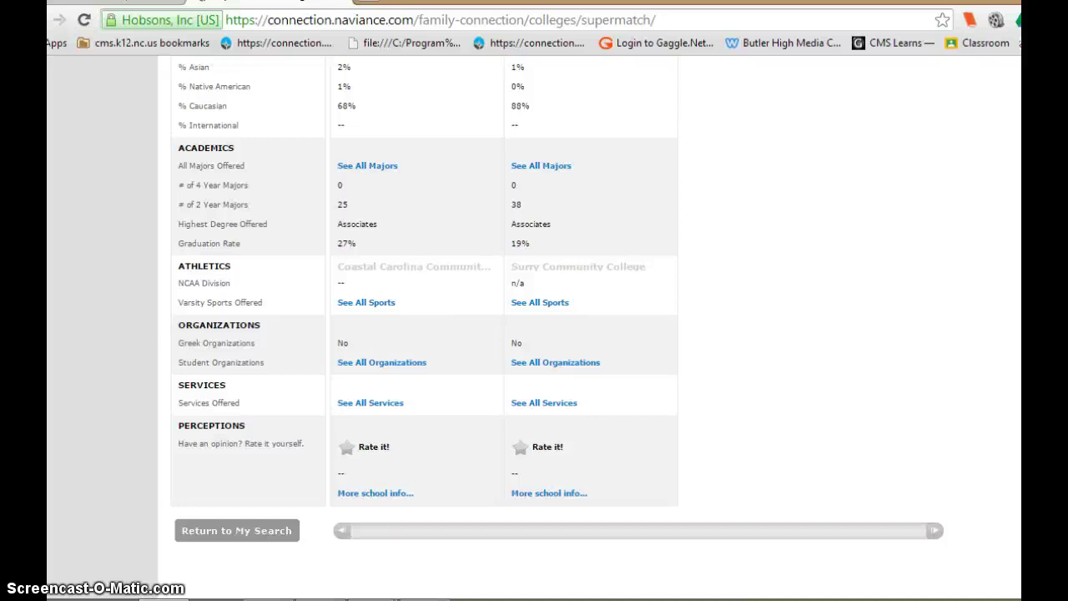
scroll(424, 326, up, 8)
scroll(424, 325, up, 1)
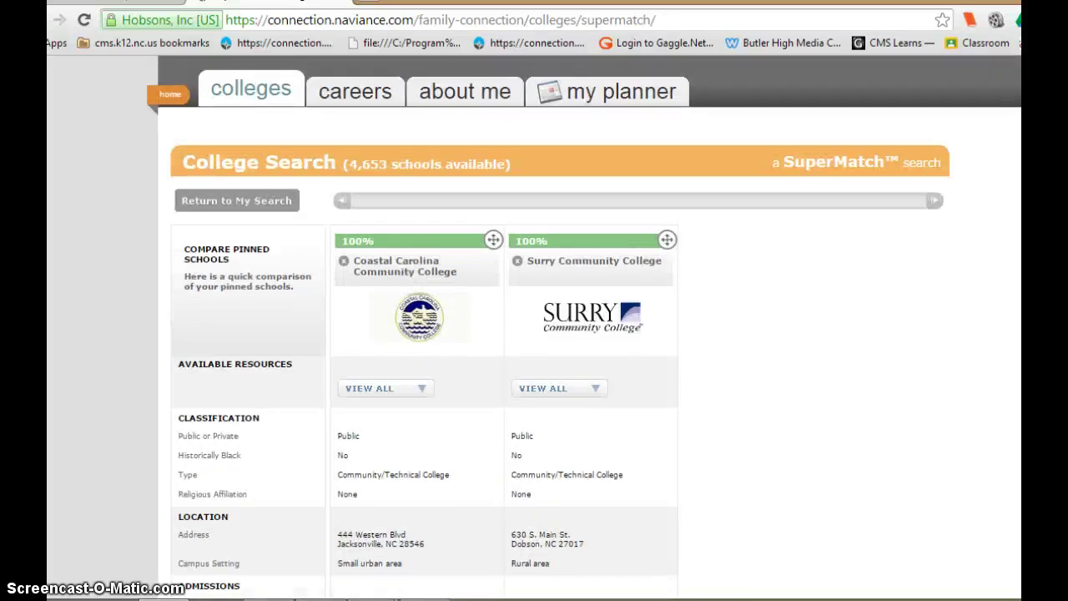
- Leave the SuperMatch comparison and return to the main colleges page
drag(257, 109, 257, 89)
click(257, 89)
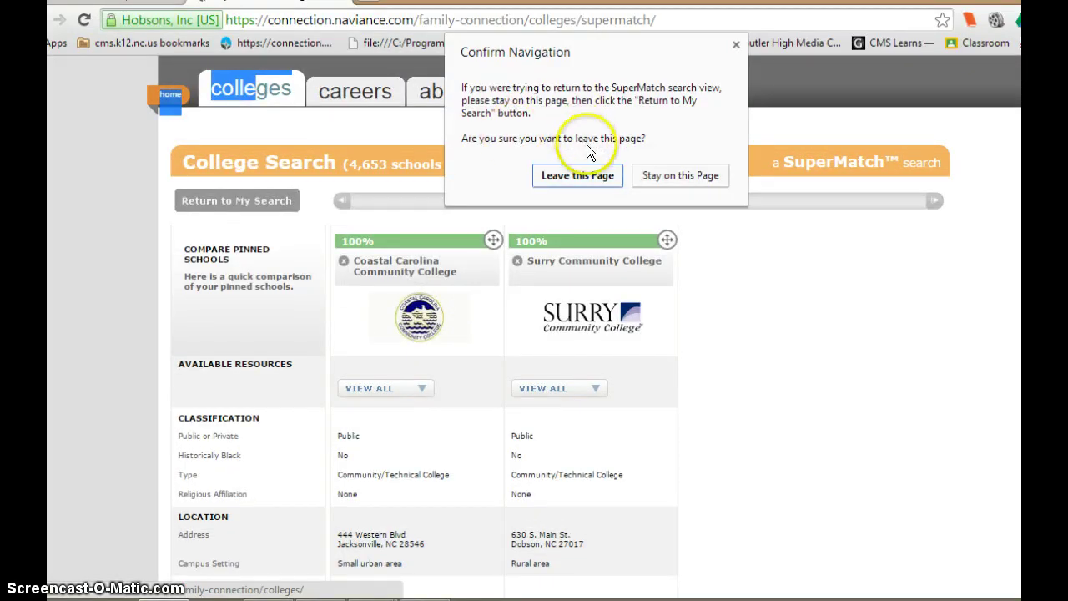
click(585, 172)
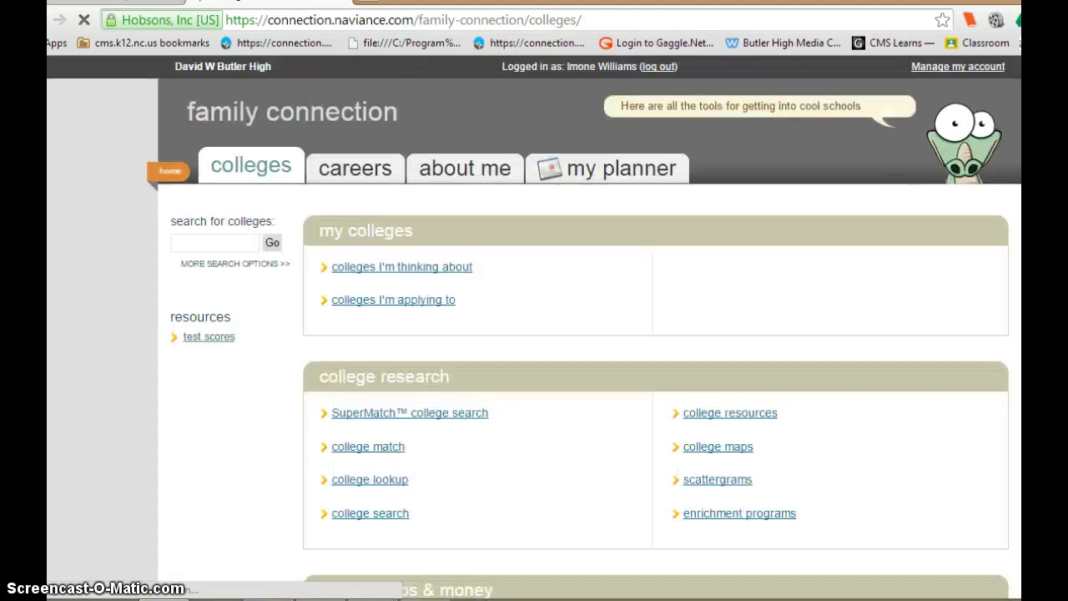
- Review the college research and scholarships & money sections, and return to the Family Connection home page
scroll(662, 304, down, 3)
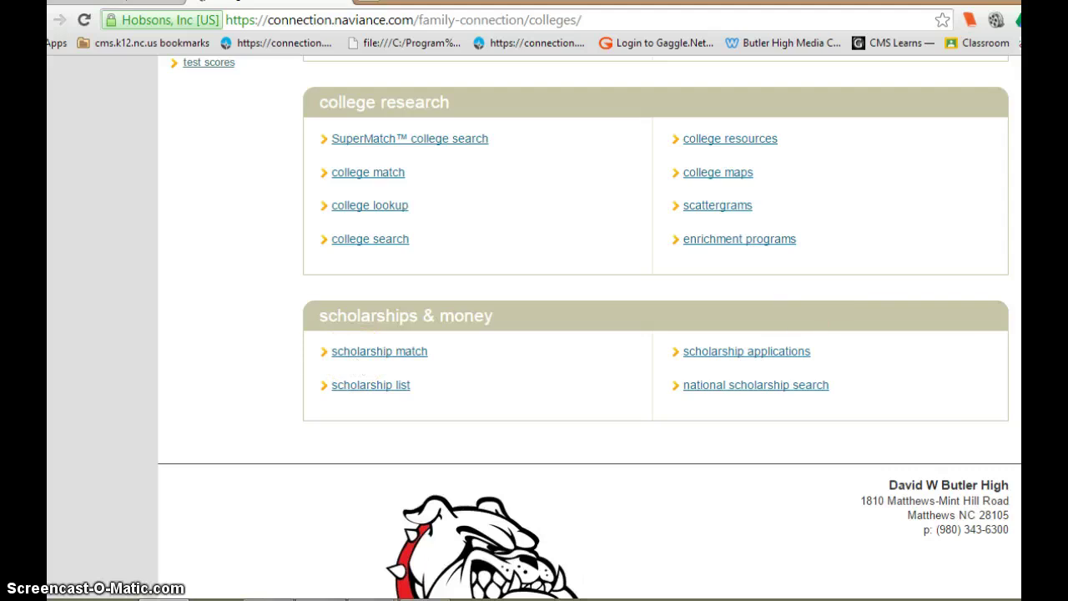
scroll(534, 334, up, 3)
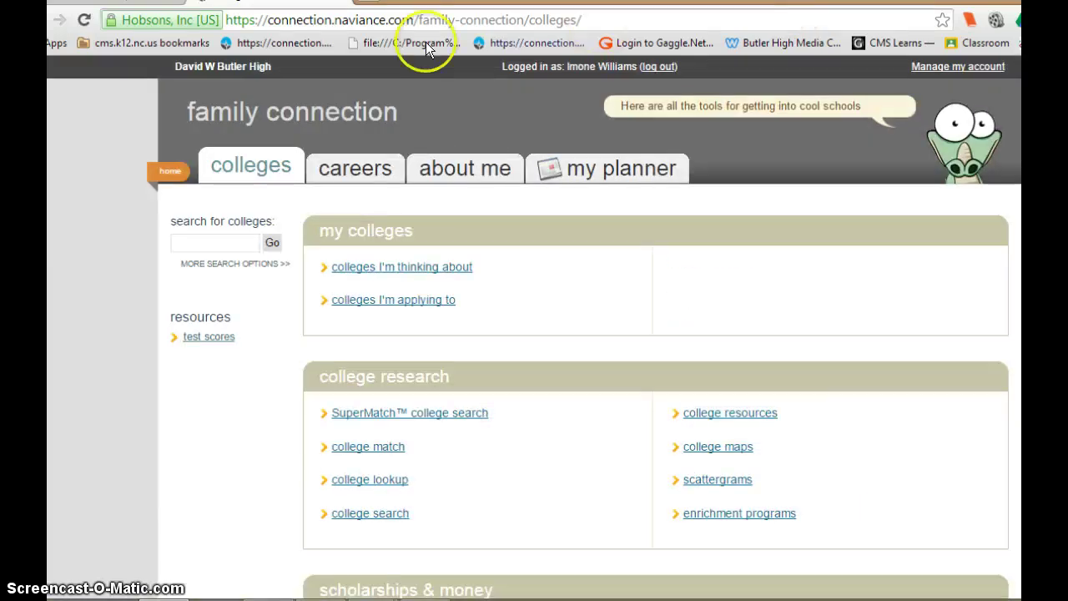
click(170, 171)
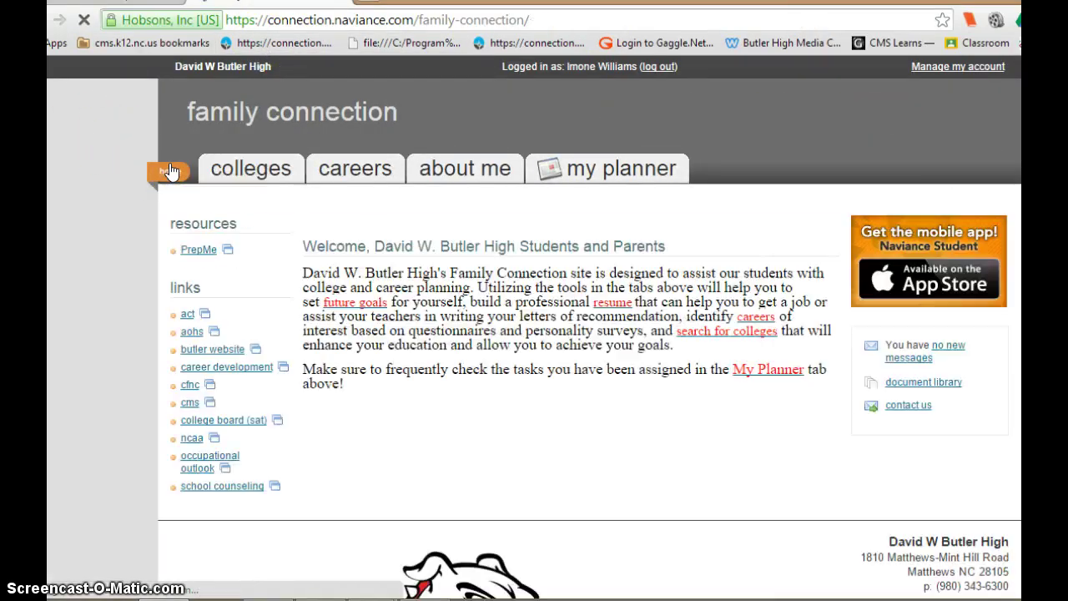